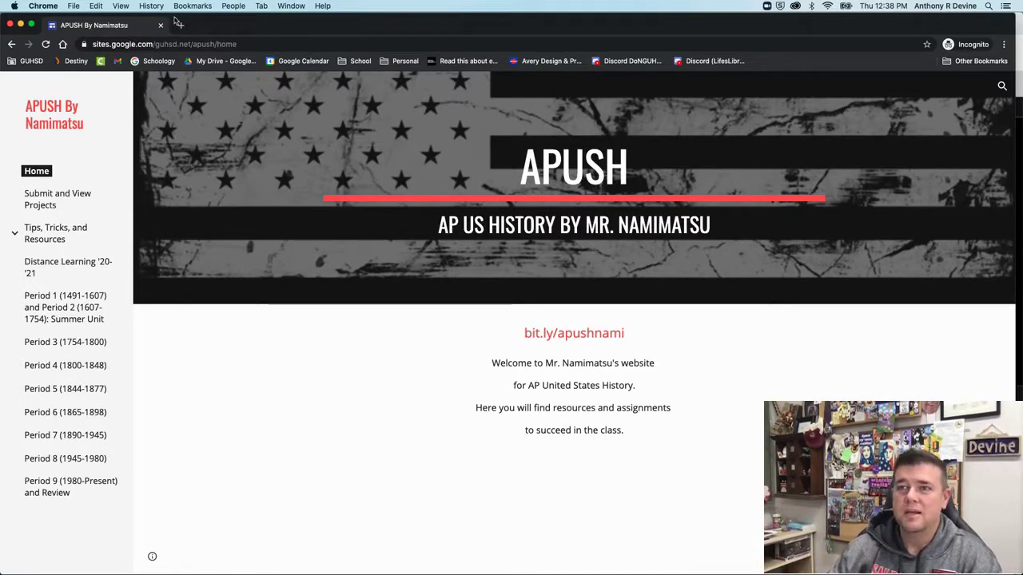
Go to the APUSH site's Submit and View Projects page
{"action": "left_click", "coordinate": [74, 201]}
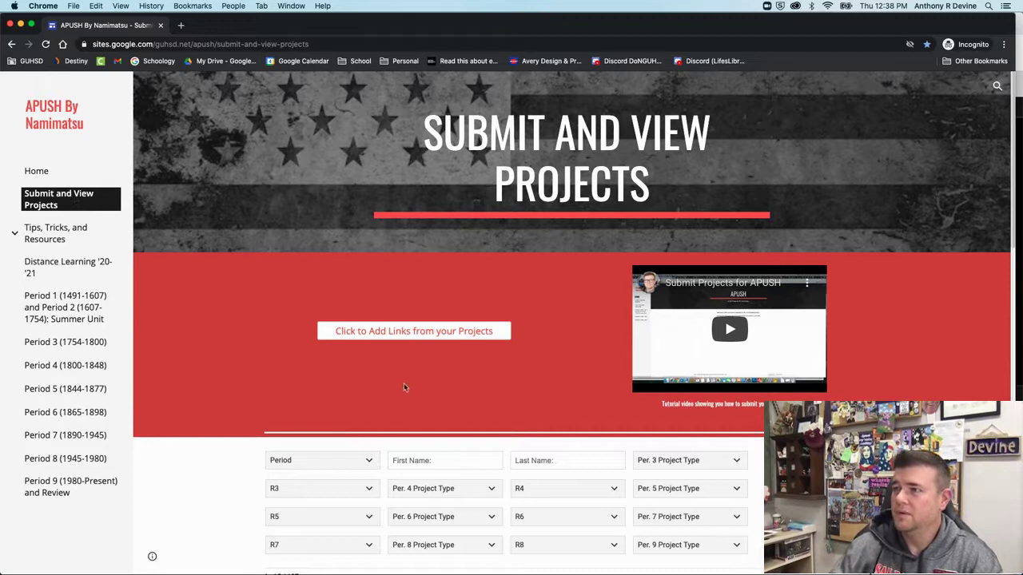
Scan the submitted projects table, then launch the 'Click to Add Links from your Projects' form
{"action": "scroll", "coordinate": [391, 382], "scroll_direction": "down", "scroll_amount": 1}
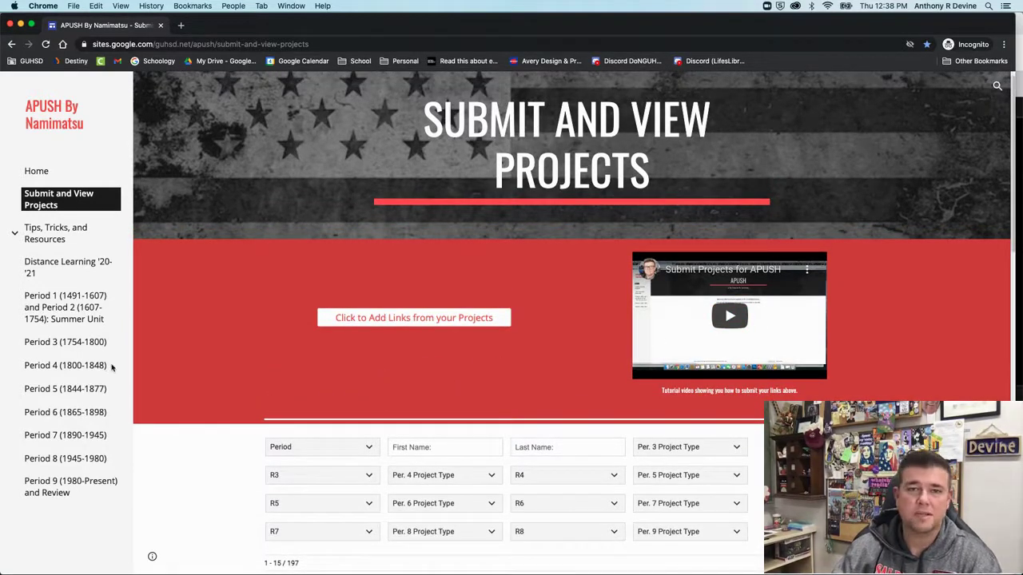
{"action": "scroll", "coordinate": [320, 388], "scroll_direction": "down", "scroll_amount": 5}
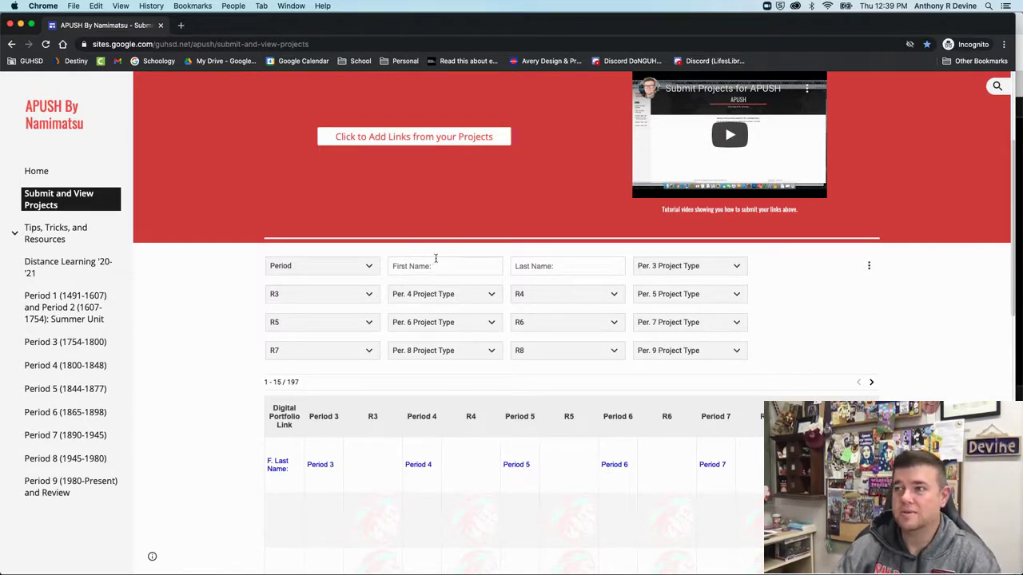
{"action": "scroll", "coordinate": [215, 445], "scroll_direction": "down", "scroll_amount": 3}
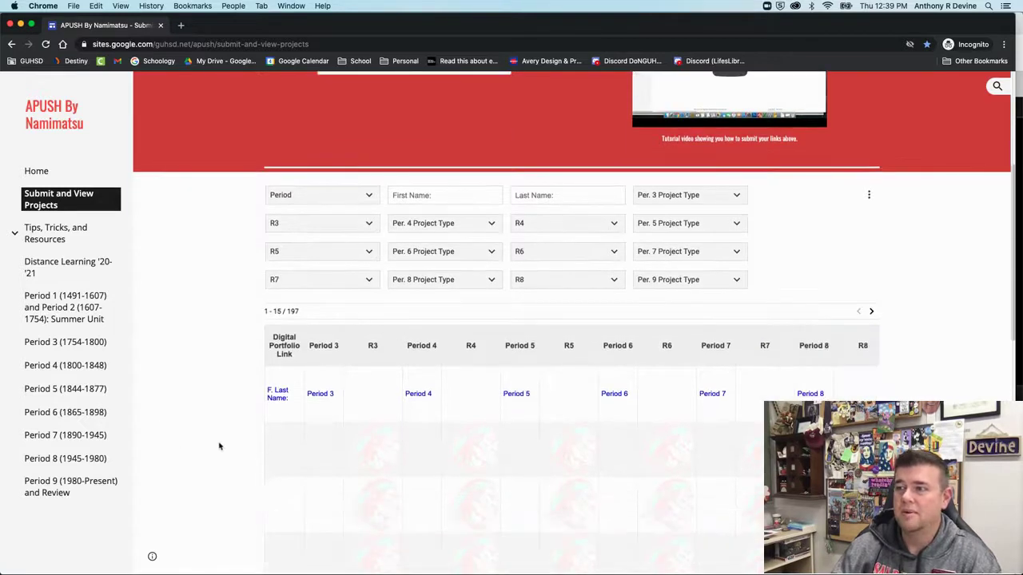
{"action": "scroll", "coordinate": [219, 446], "scroll_direction": "down", "scroll_amount": 8}
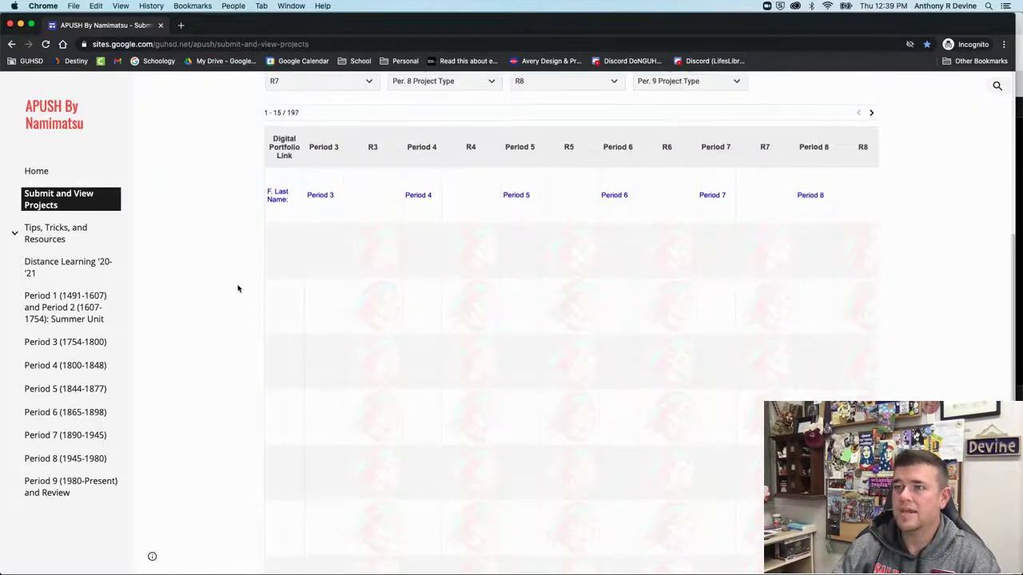
{"action": "scroll", "coordinate": [237, 289], "scroll_direction": "up", "scroll_amount": 1}
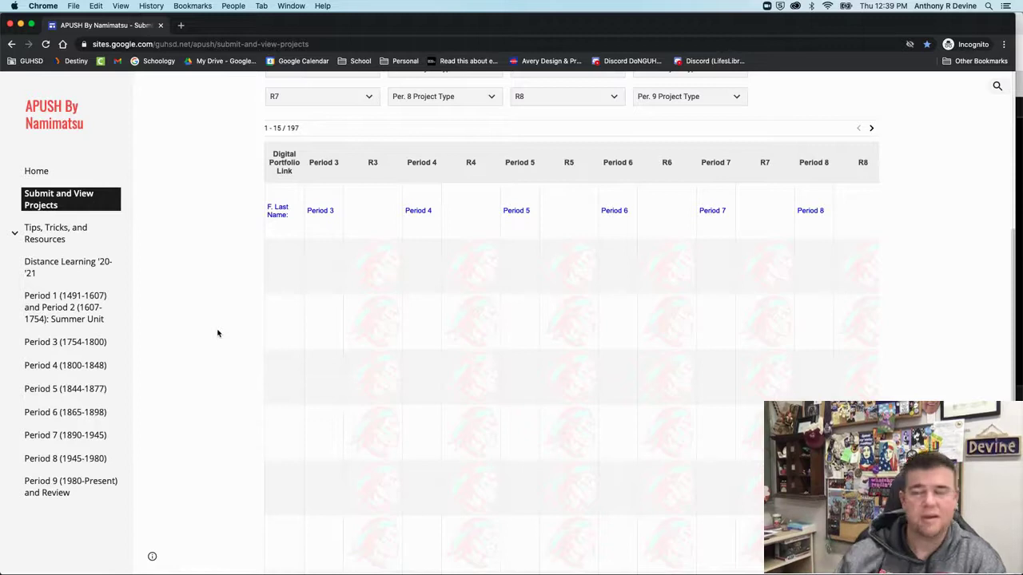
{"action": "scroll", "coordinate": [244, 311], "scroll_direction": "up", "scroll_amount": 5}
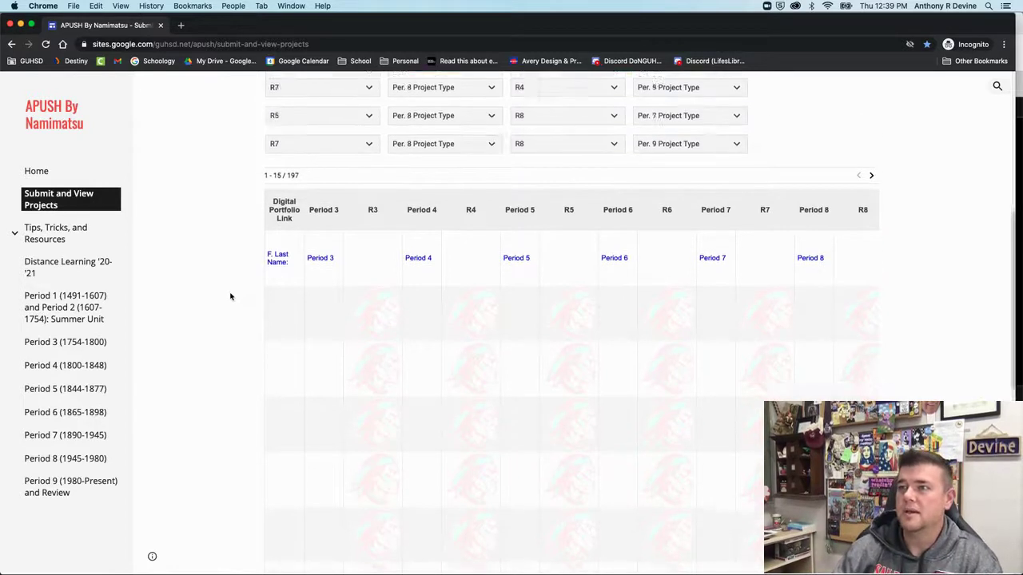
{"action": "scroll", "coordinate": [157, 352], "scroll_direction": "down", "scroll_amount": 1}
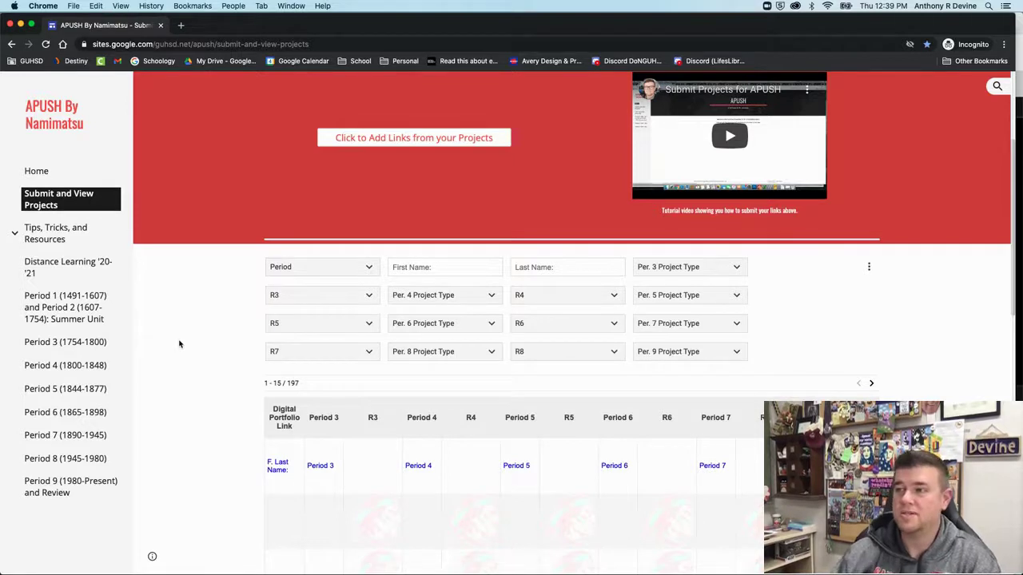
{"action": "scroll", "coordinate": [204, 341], "scroll_direction": "down", "scroll_amount": 1}
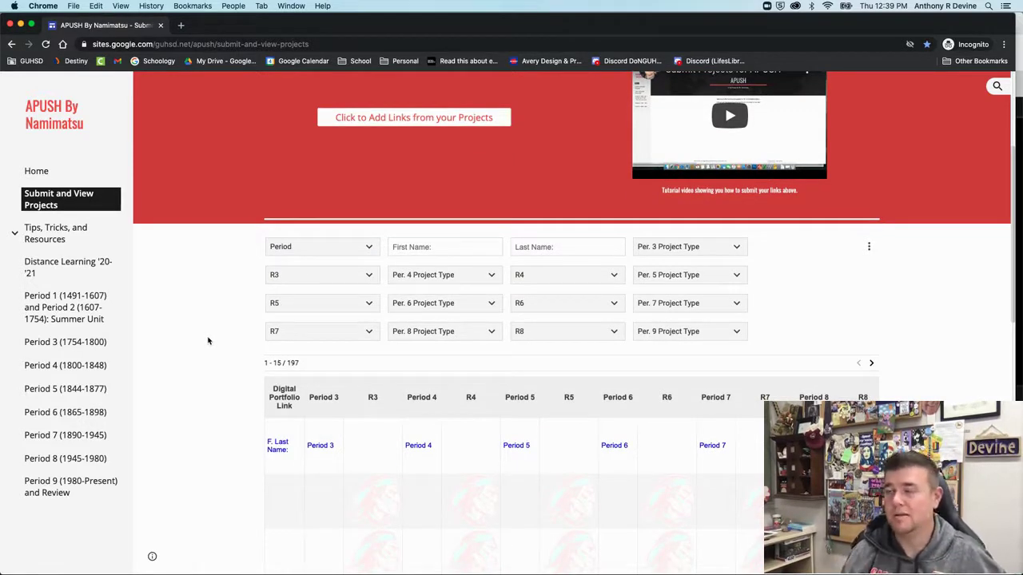
{"action": "scroll", "coordinate": [187, 341], "scroll_direction": "up", "scroll_amount": 2}
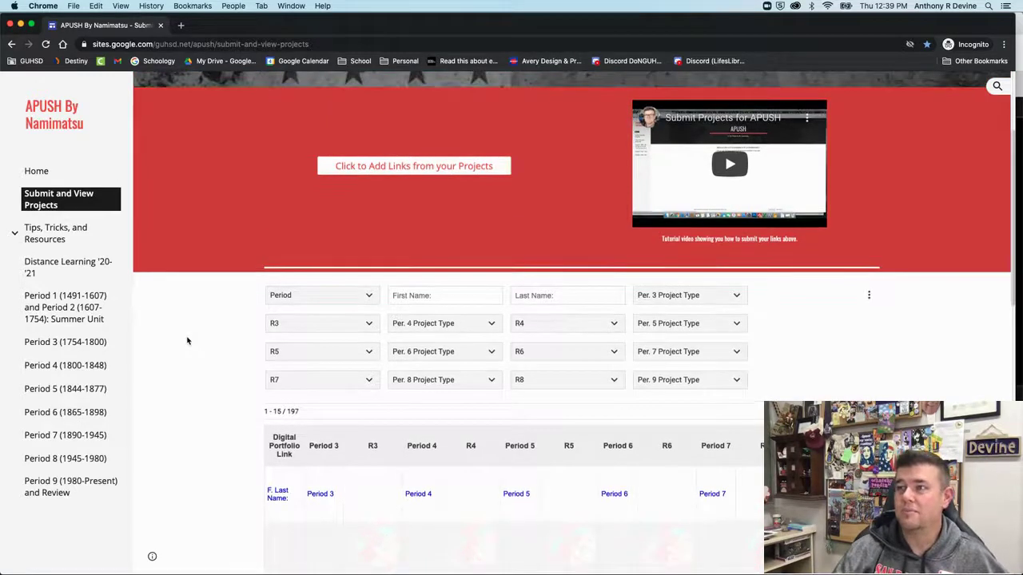
{"action": "scroll", "coordinate": [317, 262], "scroll_direction": "up", "scroll_amount": 6}
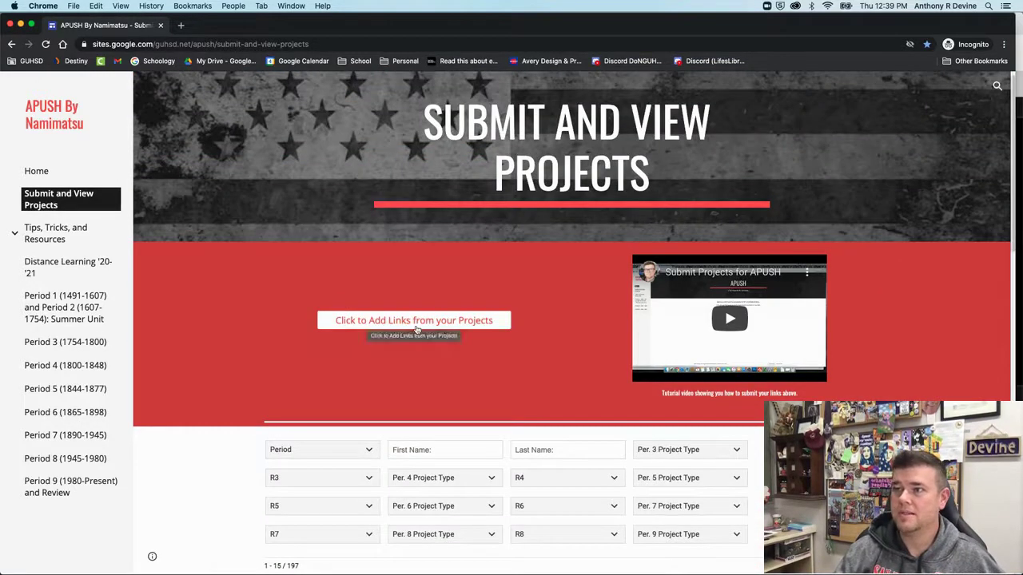
{"action": "left_click", "coordinate": [387, 321]}
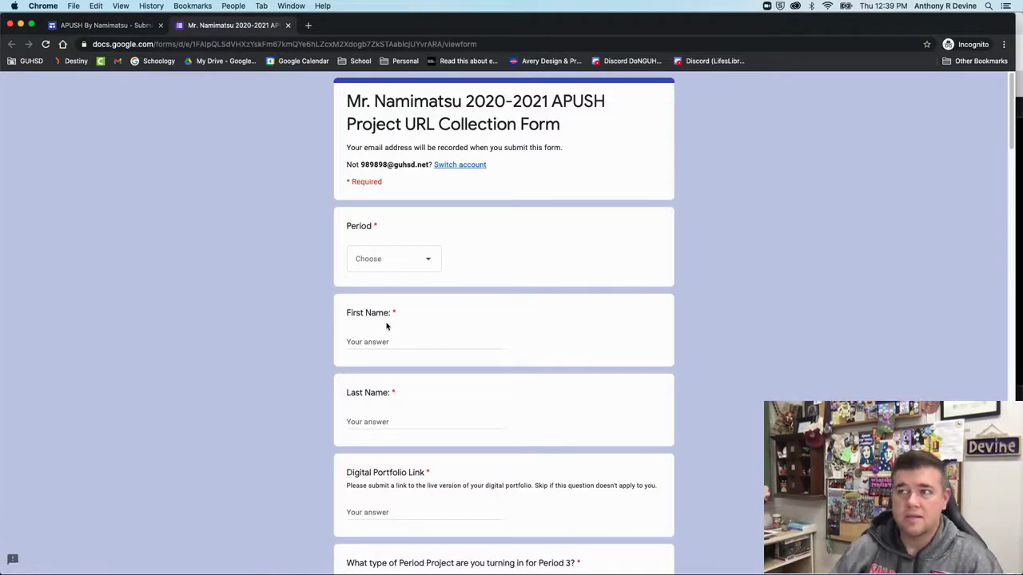
Choose Period 1, fill in the student's first and last name, and start a new browser tab
{"action": "left_click", "coordinate": [405, 266]}
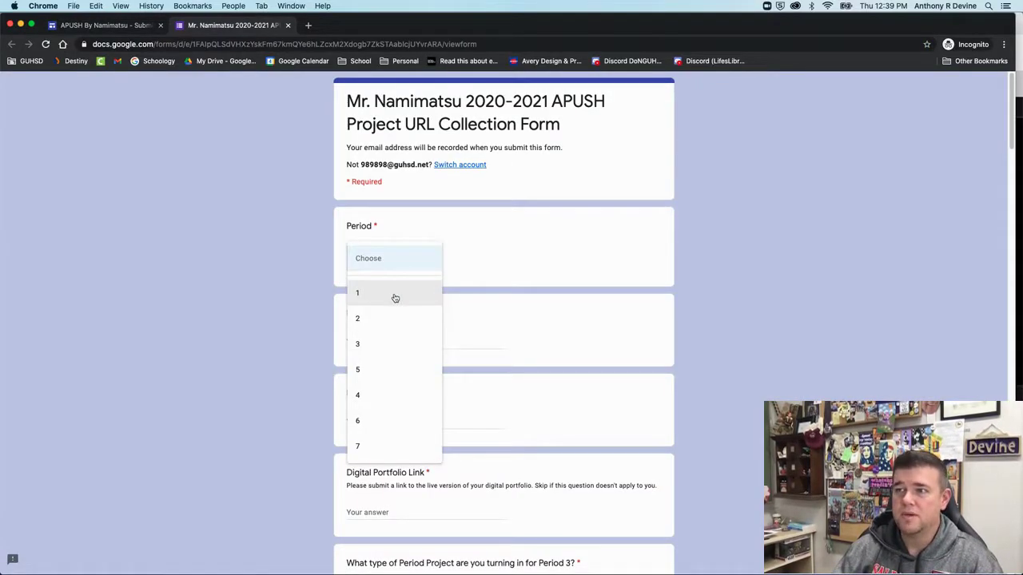
{"action": "left_click", "coordinate": [395, 298]}
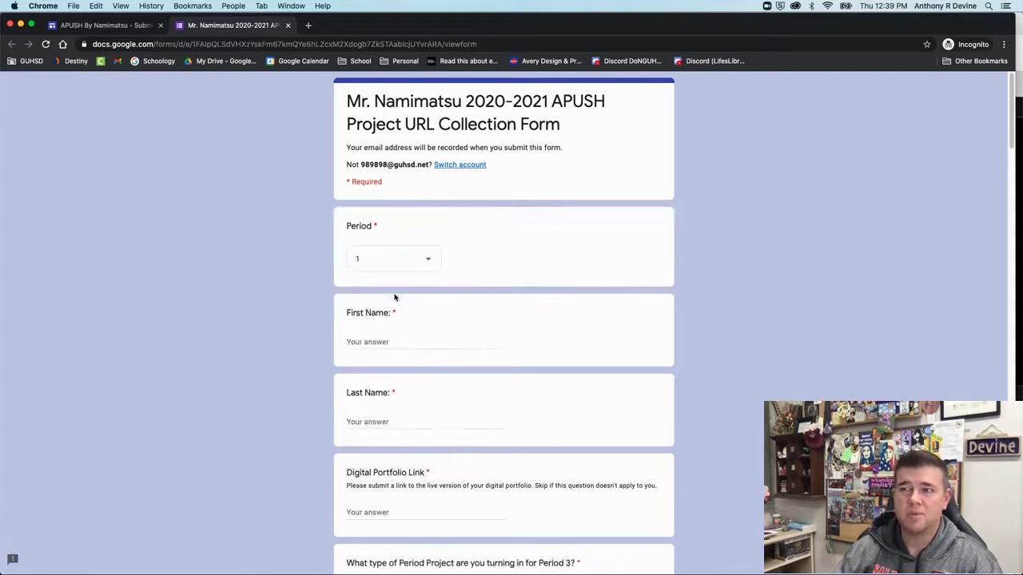
{"action": "left_click", "coordinate": [370, 339]}
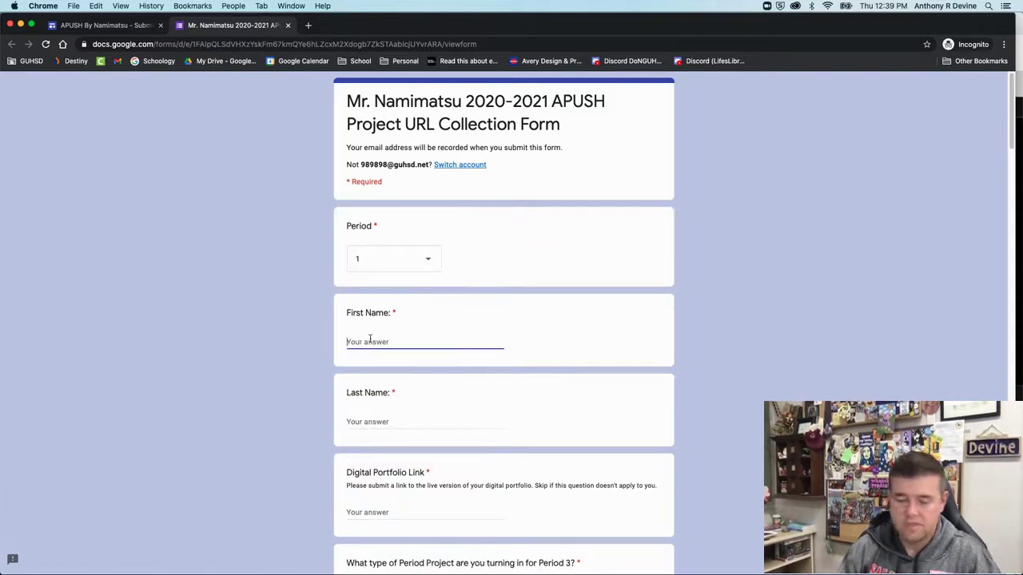
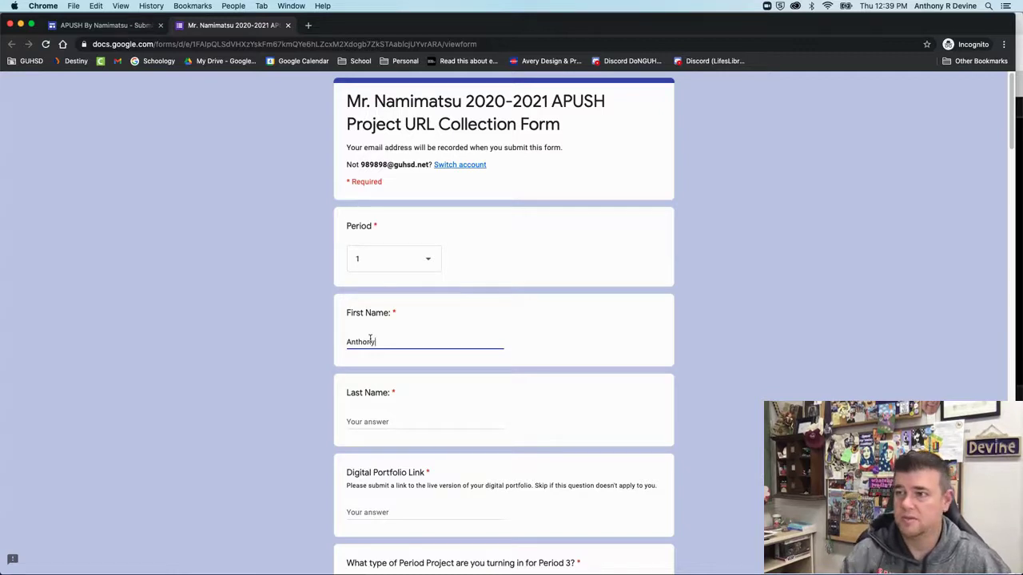
{"action": "left_click", "coordinate": [376, 420]}
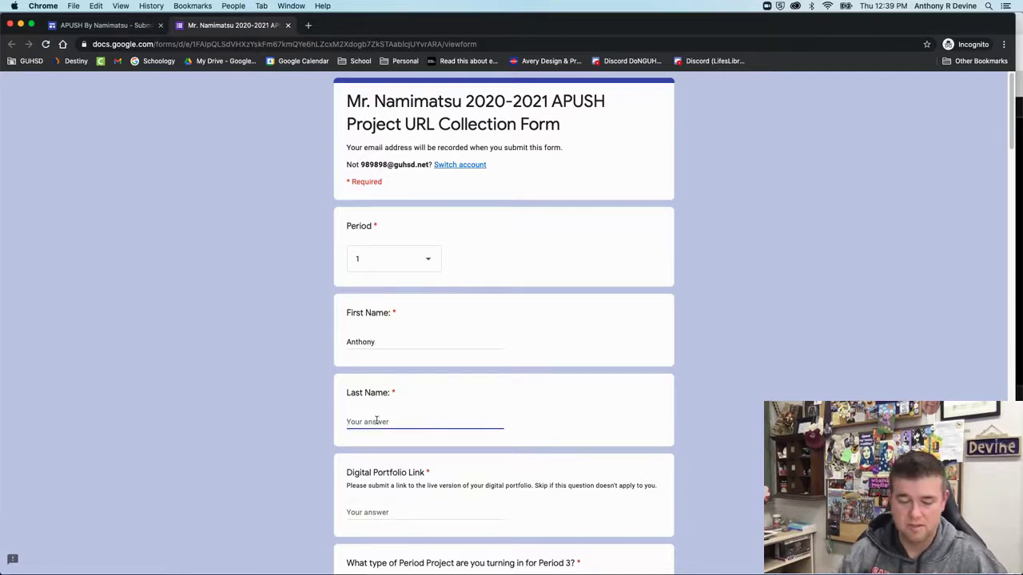
{"action": "left_click", "coordinate": [393, 510]}
{"action": "scroll", "coordinate": [250, 439], "scroll_direction": "down", "scroll_amount": 2}
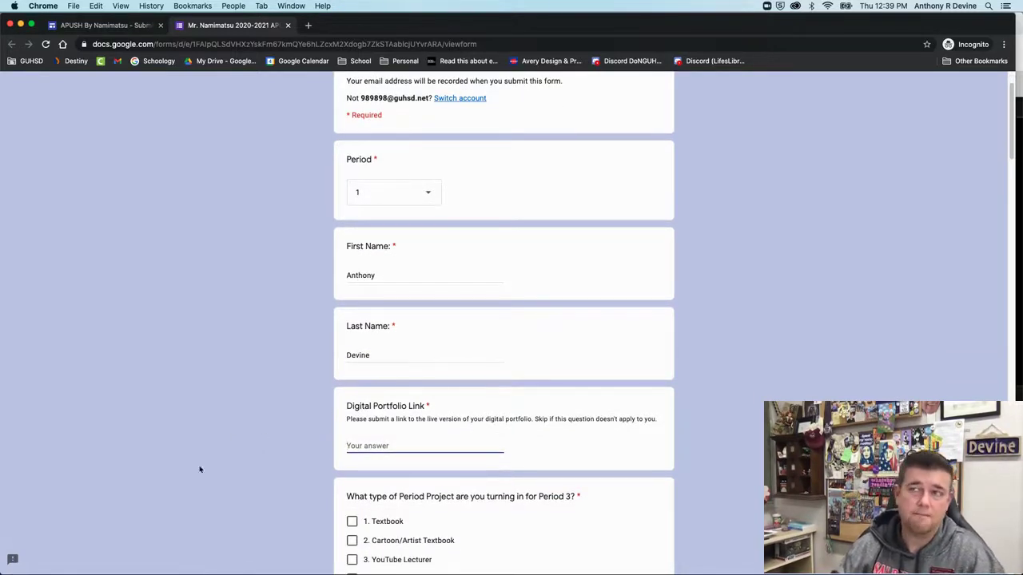
{"action": "left_click", "coordinate": [307, 25]}
Load the school's Advanced Placement site via bit.ly/ecvhs-ap and browse it
{"action": "type", "text": "bit."}
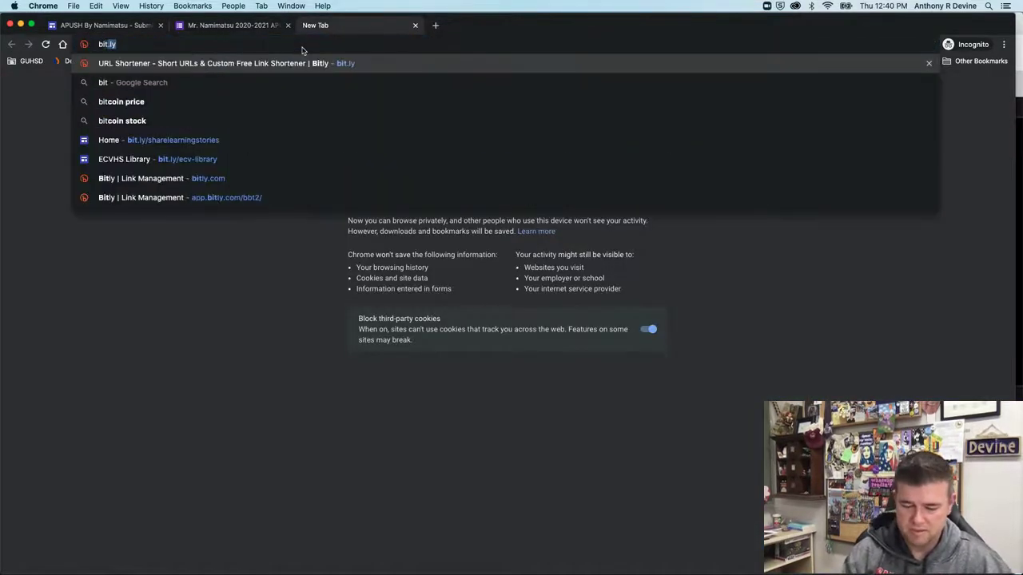
{"action": "type", "text": "ly/"}
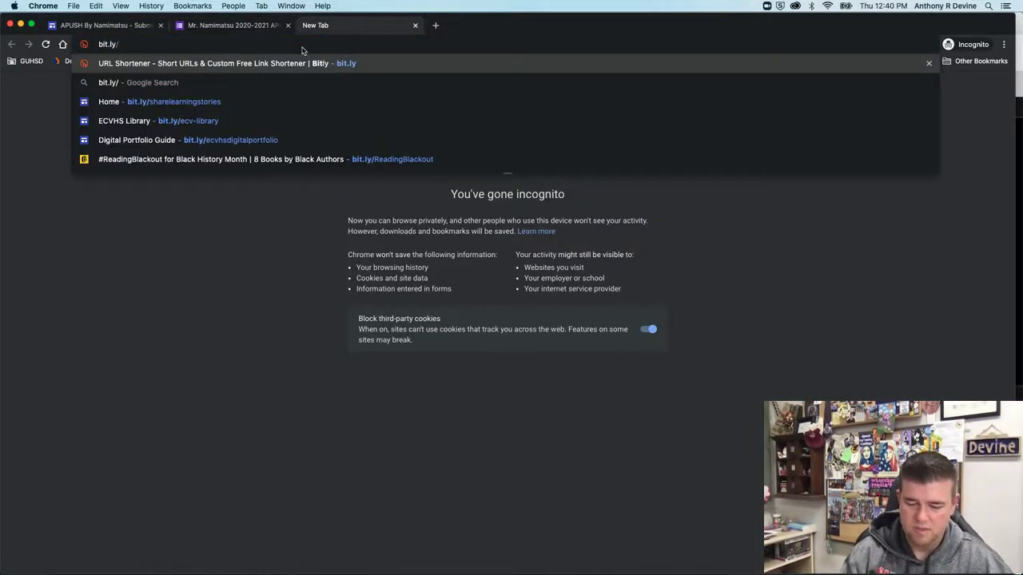
{"action": "type", "text": "ecvhs-a"}
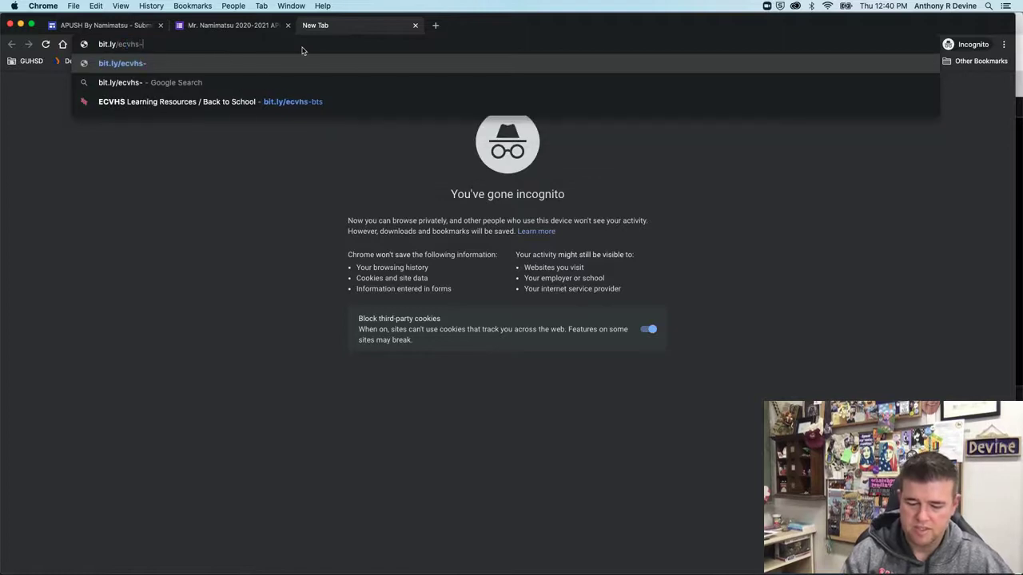
{"action": "type", "text": "p"}
{"action": "key", "text": "Return"}
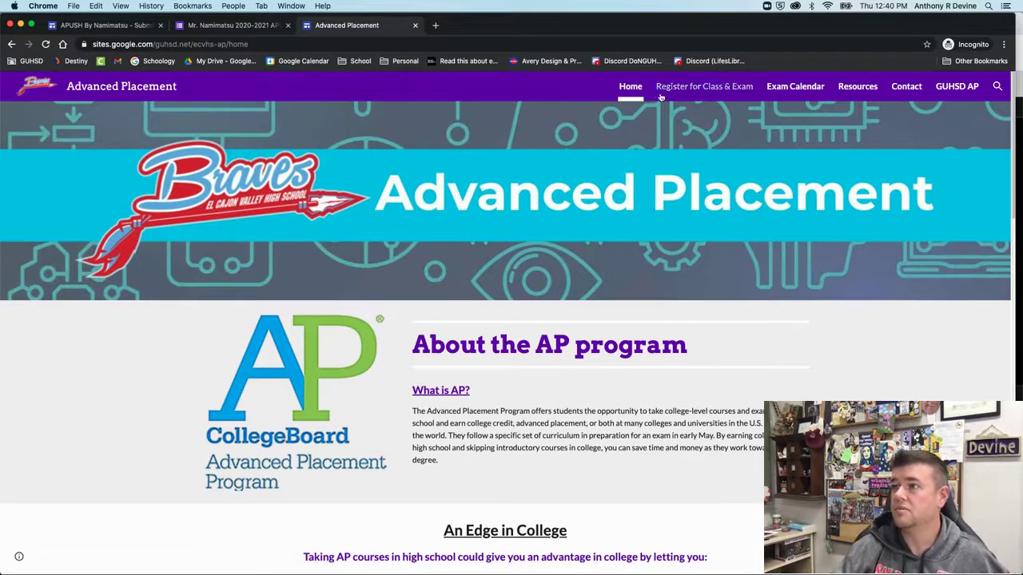
{"action": "scroll", "coordinate": [604, 310], "scroll_direction": "down", "scroll_amount": 5}
{"action": "scroll", "coordinate": [603, 309], "scroll_direction": "down", "scroll_amount": 4}
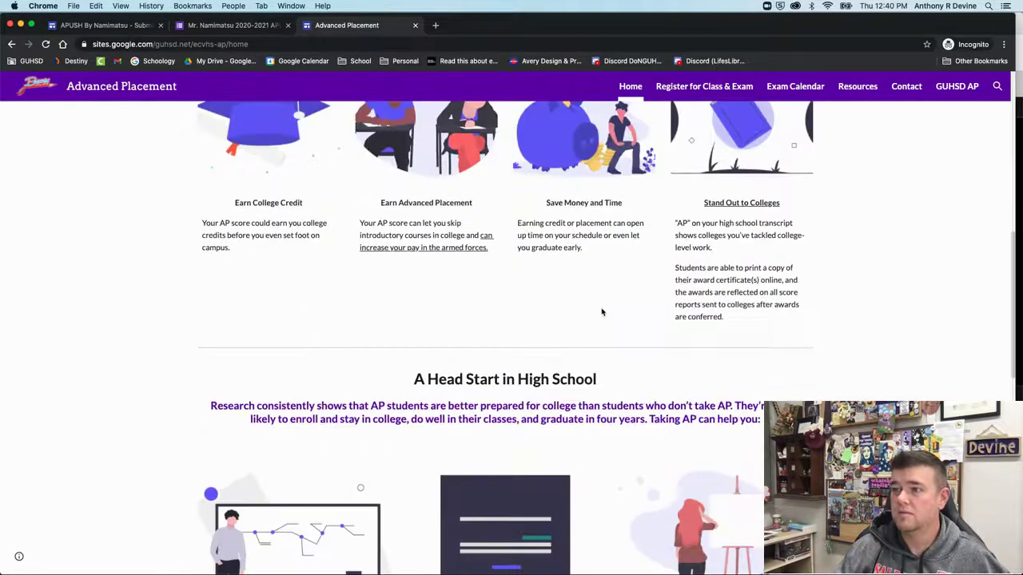
{"action": "scroll", "coordinate": [599, 336], "scroll_direction": "down", "scroll_amount": 4}
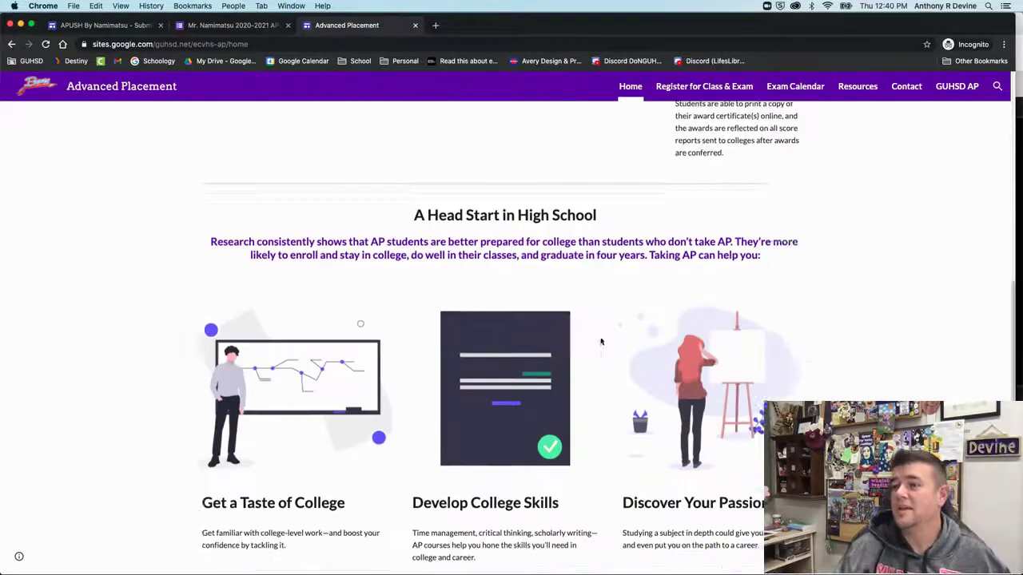
{"action": "scroll", "coordinate": [600, 335], "scroll_direction": "up", "scroll_amount": 10}
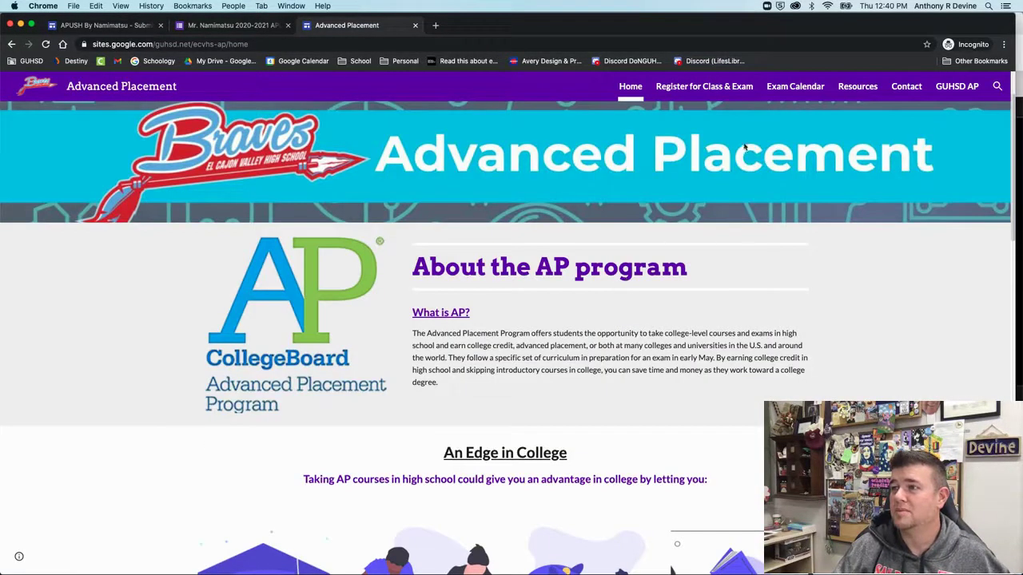
Select the AP site's full web address and return to the URL collection form
{"action": "left_click", "coordinate": [267, 44]}
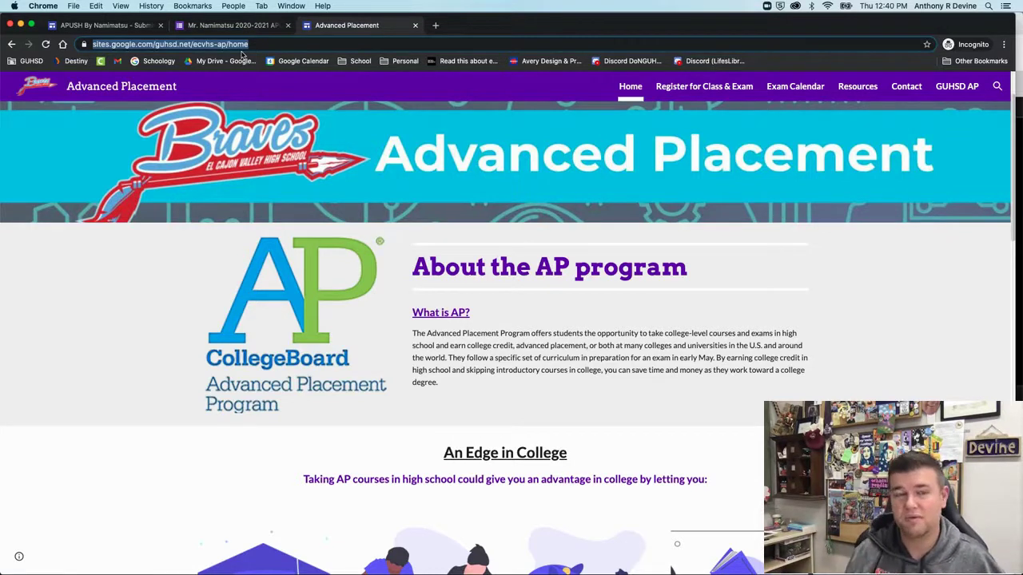
{"action": "scroll", "coordinate": [348, 316], "scroll_direction": "down", "scroll_amount": 5}
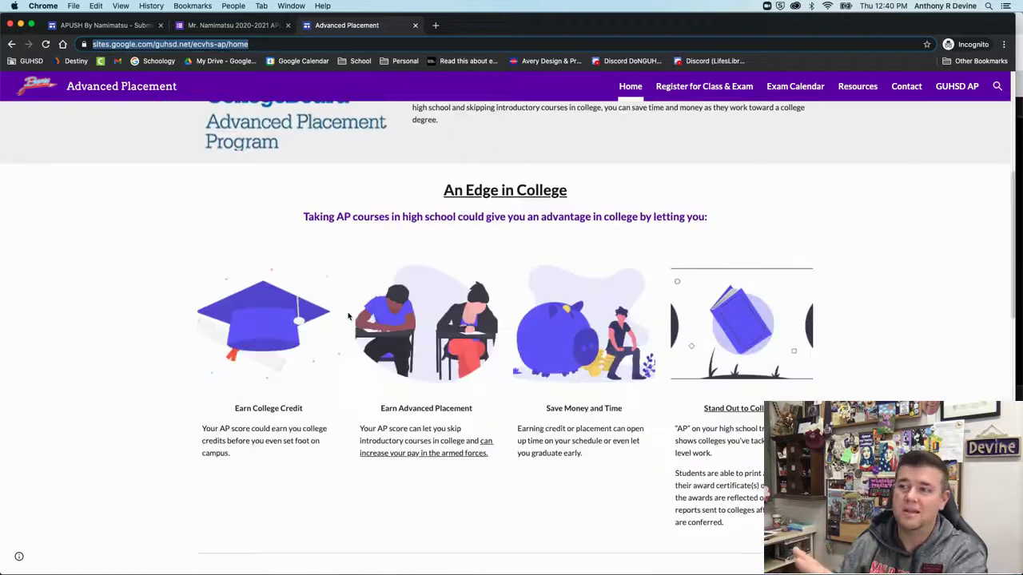
{"action": "scroll", "coordinate": [348, 316], "scroll_direction": "up", "scroll_amount": 5}
{"action": "left_click", "coordinate": [244, 44]}
{"action": "key", "text": "super+c"}
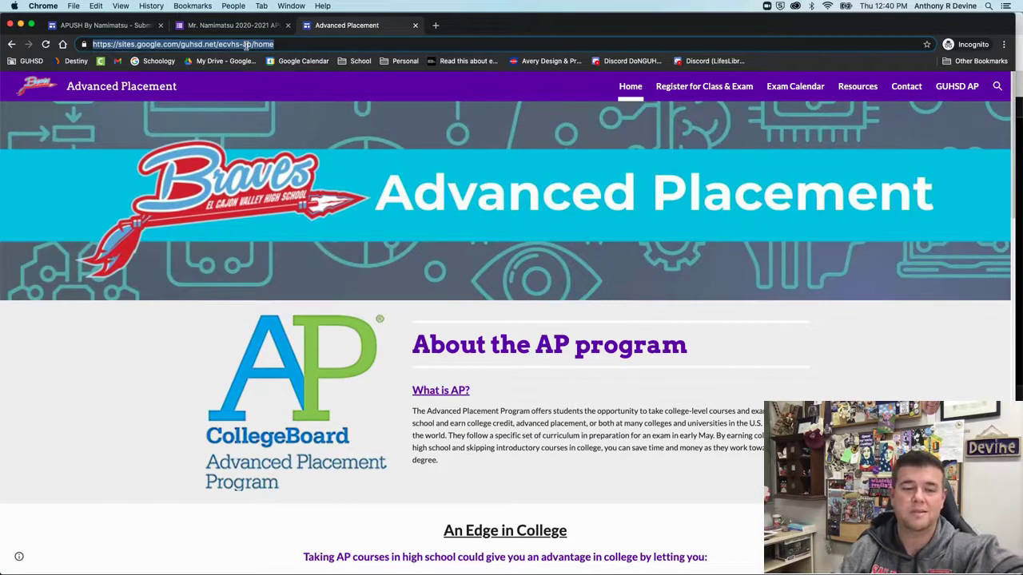
{"action": "left_click", "coordinate": [213, 27]}
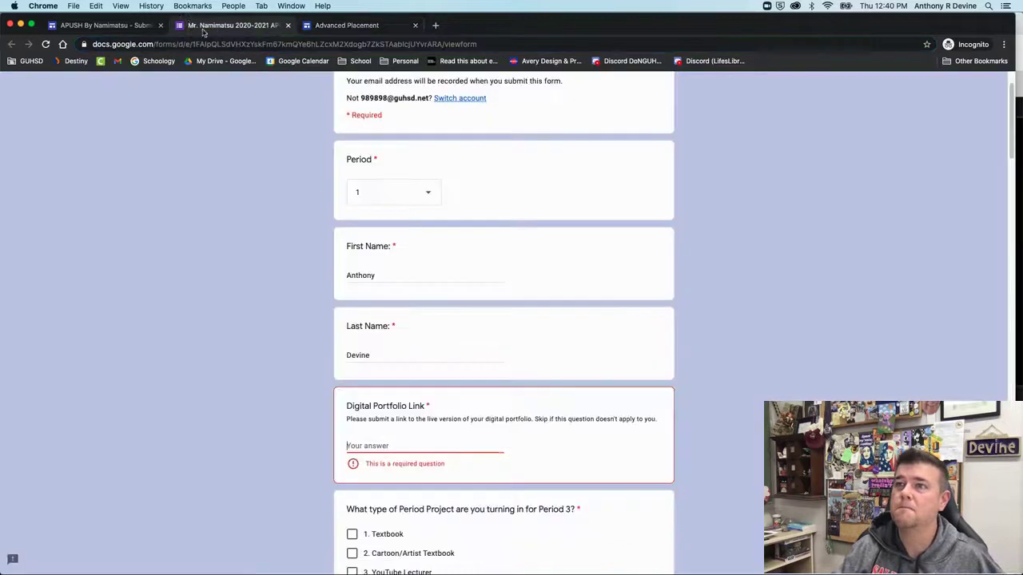
Paste the AP site address as the Digital Portfolio Link, trimming 'home' off the end
{"action": "left_click", "coordinate": [384, 446]}
{"action": "key", "text": "super+v"}
{"action": "key", "text": "BackSpace"}
{"action": "key", "text": "BackSpace"}
{"action": "key", "text": "BackSpace"}
{"action": "key", "text": "BackSpace"}
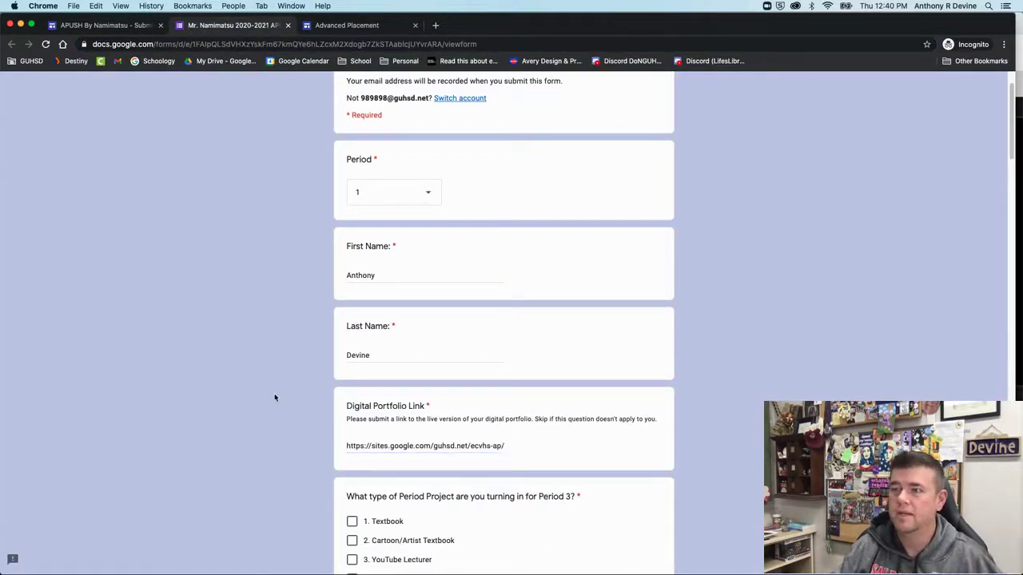
{"action": "scroll", "coordinate": [233, 418], "scroll_direction": "down", "scroll_amount": 1}
{"action": "scroll", "coordinate": [233, 418], "scroll_direction": "down", "scroll_amount": 1}
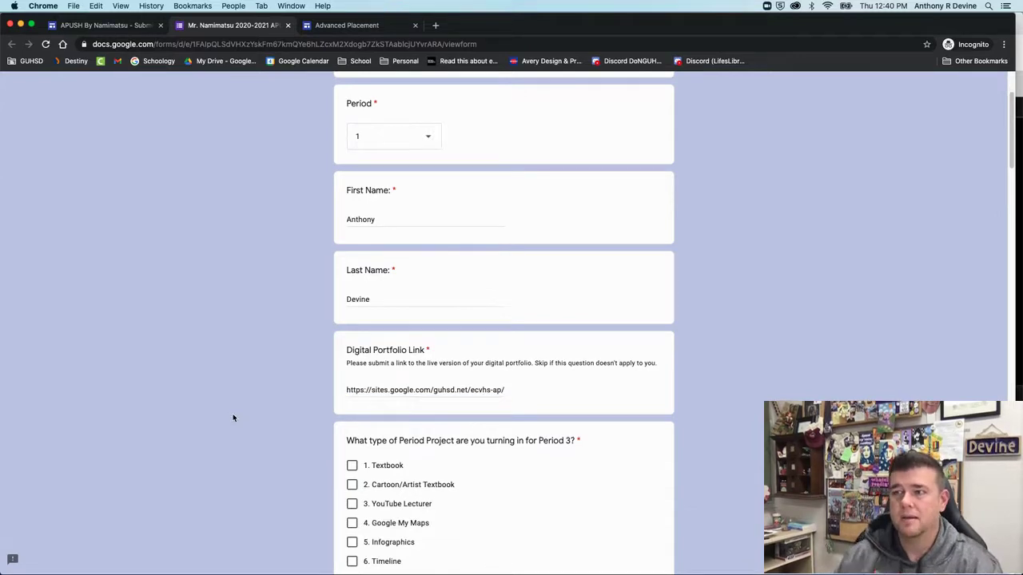
{"action": "scroll", "coordinate": [277, 411], "scroll_direction": "down", "scroll_amount": 2}
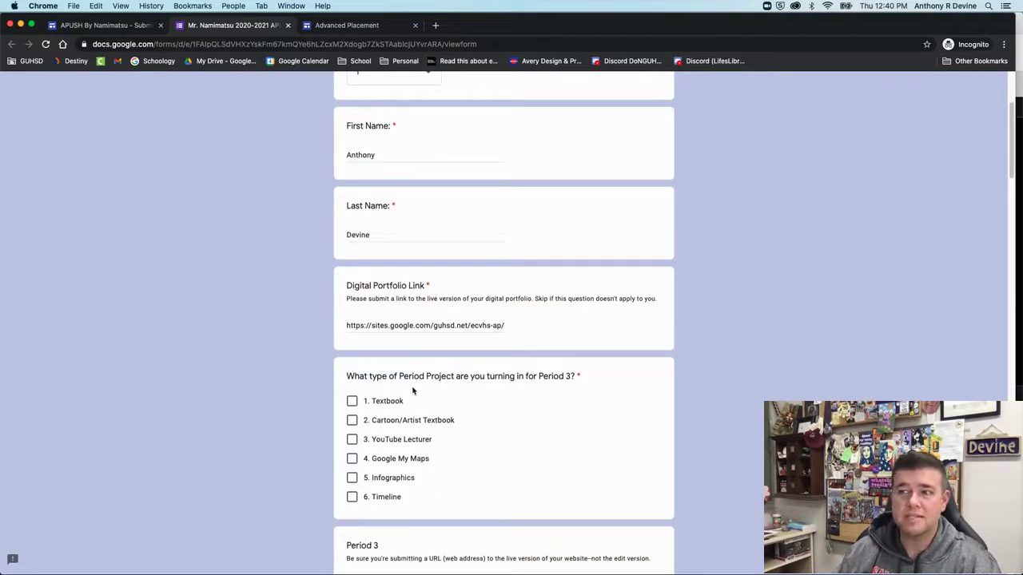
{"action": "scroll", "coordinate": [376, 272], "scroll_direction": "up", "scroll_amount": 1}
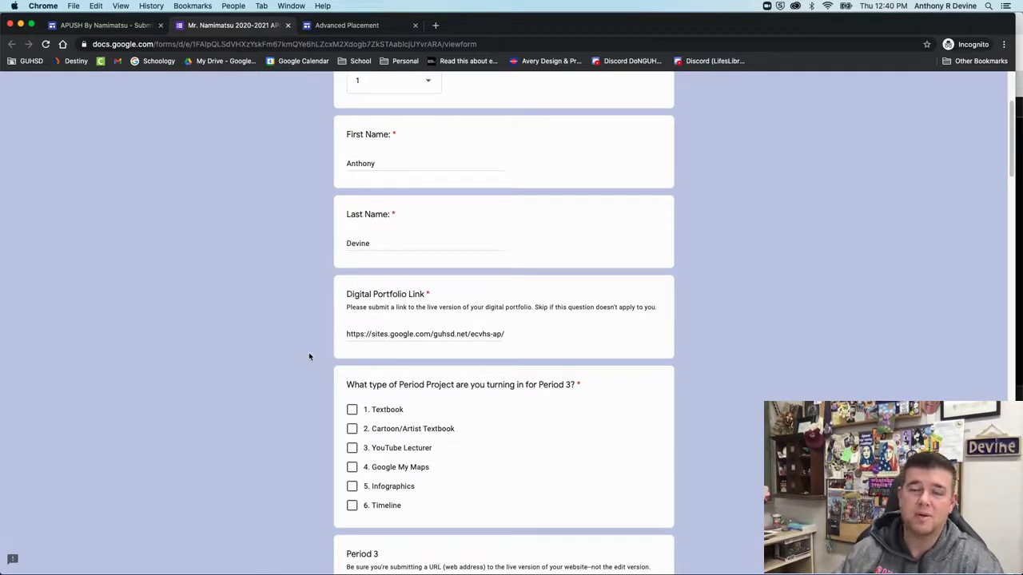
{"action": "scroll", "coordinate": [360, 394], "scroll_direction": "down", "scroll_amount": 5}
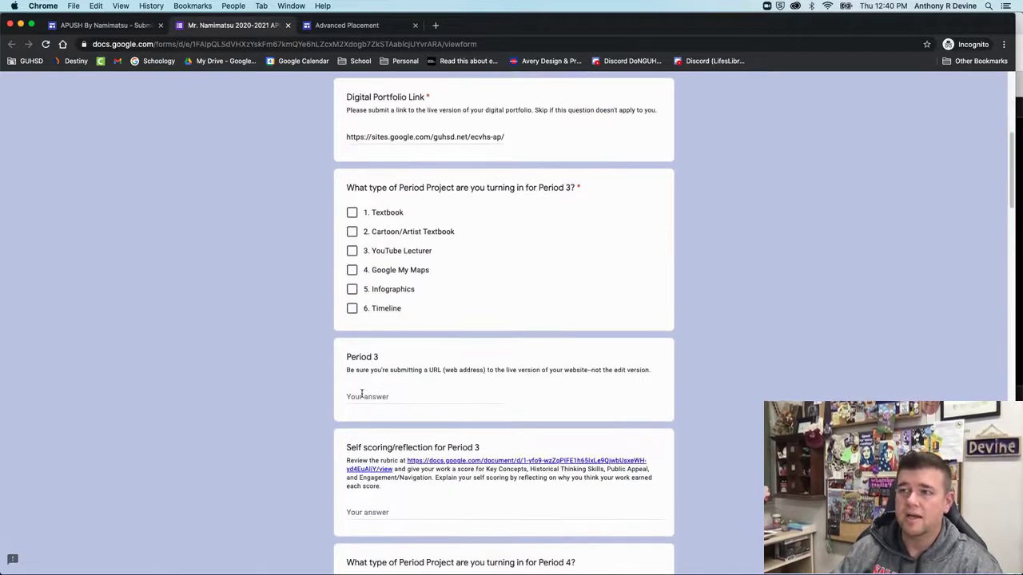
{"action": "scroll", "coordinate": [361, 393], "scroll_direction": "down", "scroll_amount": 4}
{"action": "scroll", "coordinate": [361, 394], "scroll_direction": "down", "scroll_amount": 20}
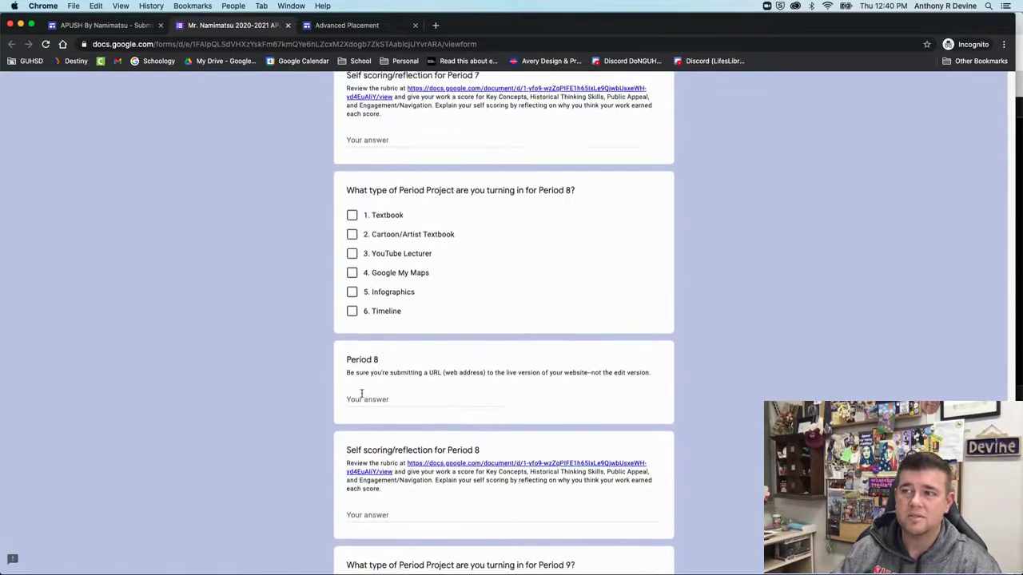
Try submitting, tick '3. YouTube Lecturer' for Period 3, and return to the AP site
{"action": "left_click", "coordinate": [364, 487]}
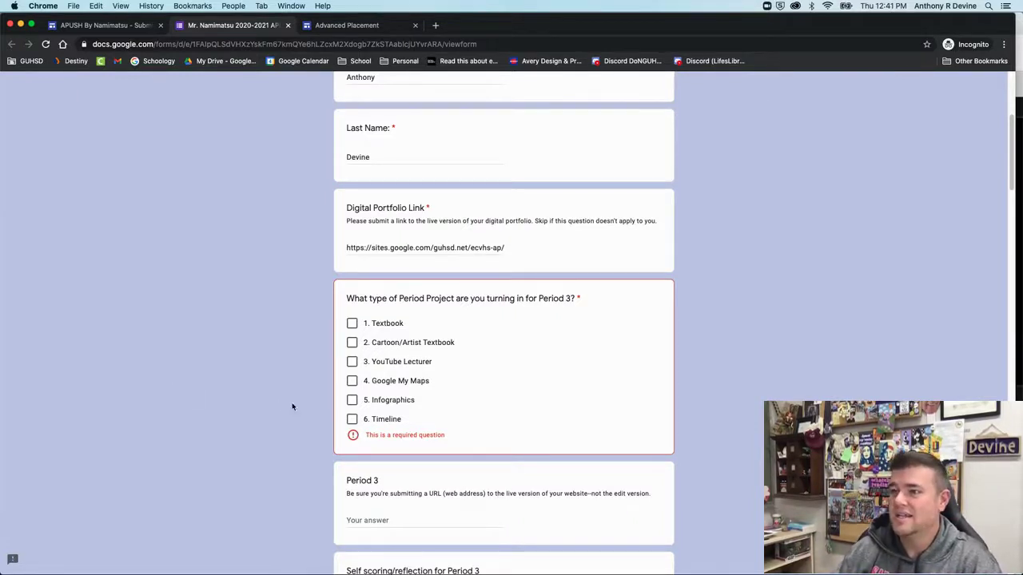
{"action": "left_click", "coordinate": [352, 363]}
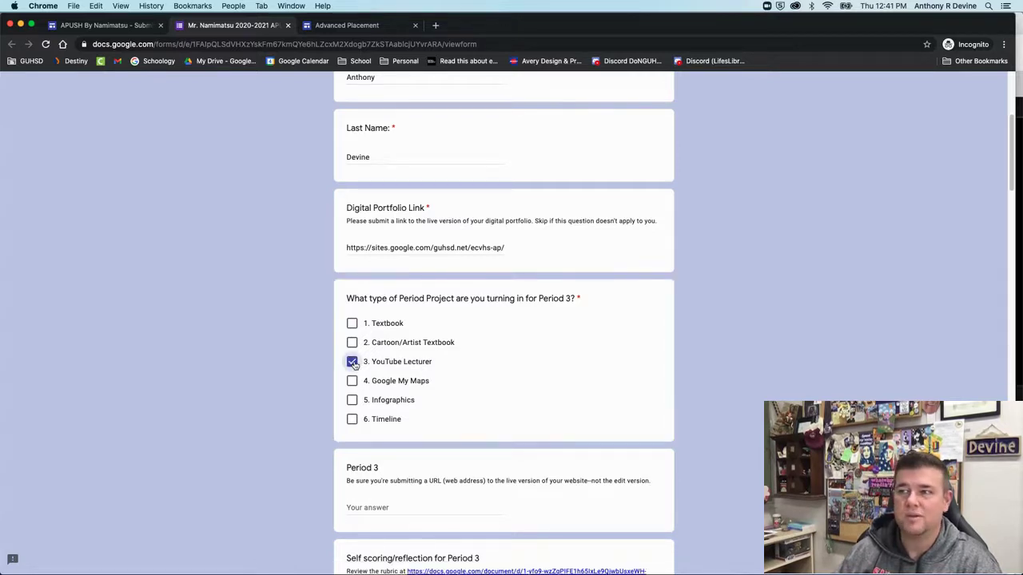
{"action": "left_click", "coordinate": [331, 31]}
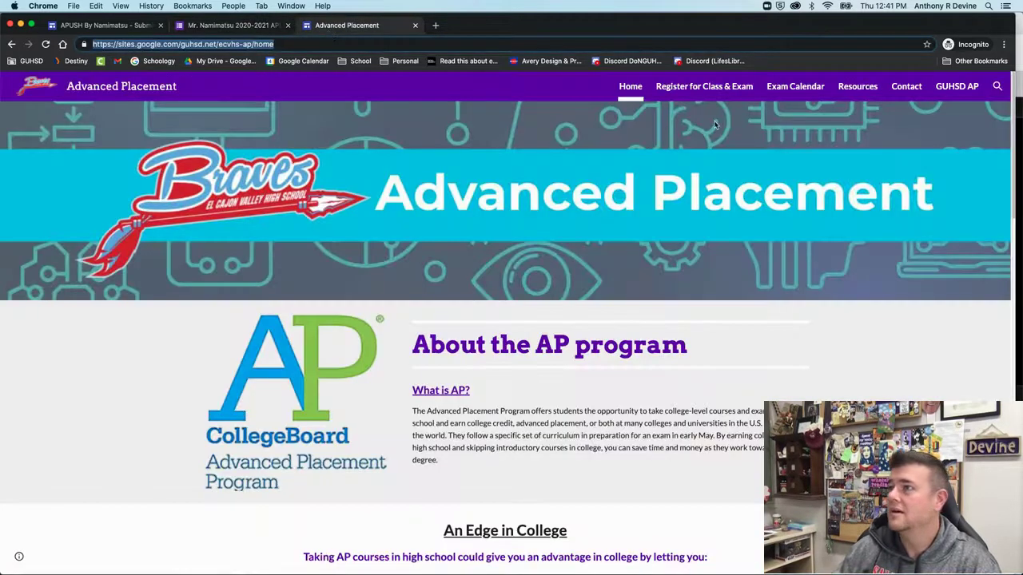
Open the AP site's Exam Calendar page and select its web address
{"action": "left_click", "coordinate": [769, 87]}
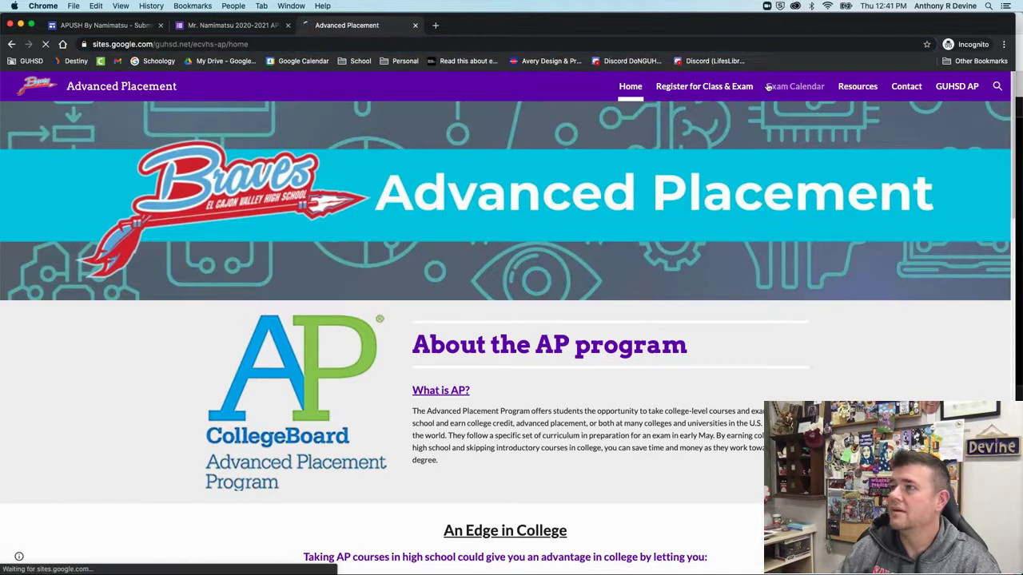
{"action": "scroll", "coordinate": [348, 364], "scroll_direction": "down", "scroll_amount": 5}
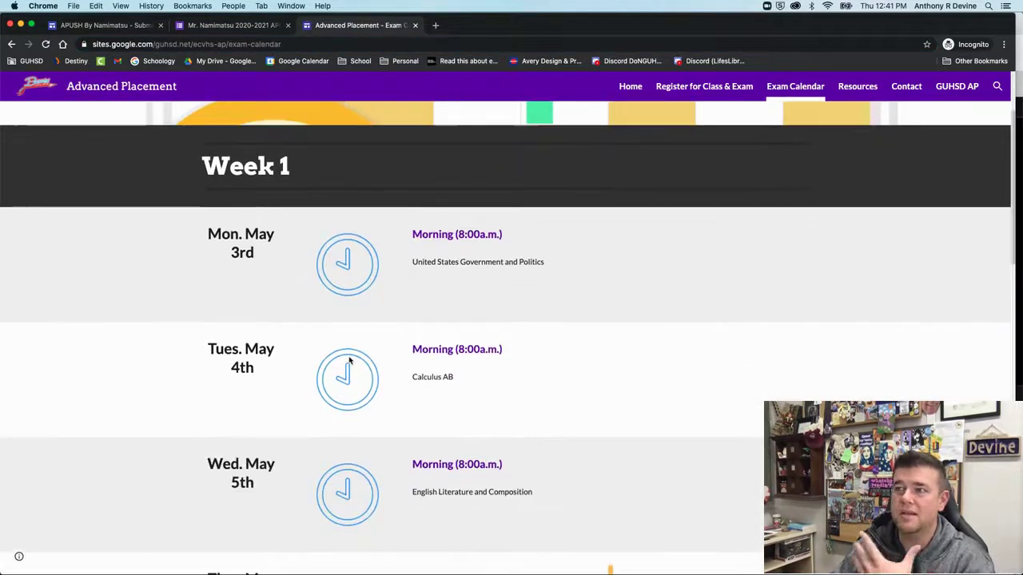
{"action": "scroll", "coordinate": [350, 362], "scroll_direction": "down", "scroll_amount": 2}
{"action": "scroll", "coordinate": [346, 359], "scroll_direction": "up", "scroll_amount": 5}
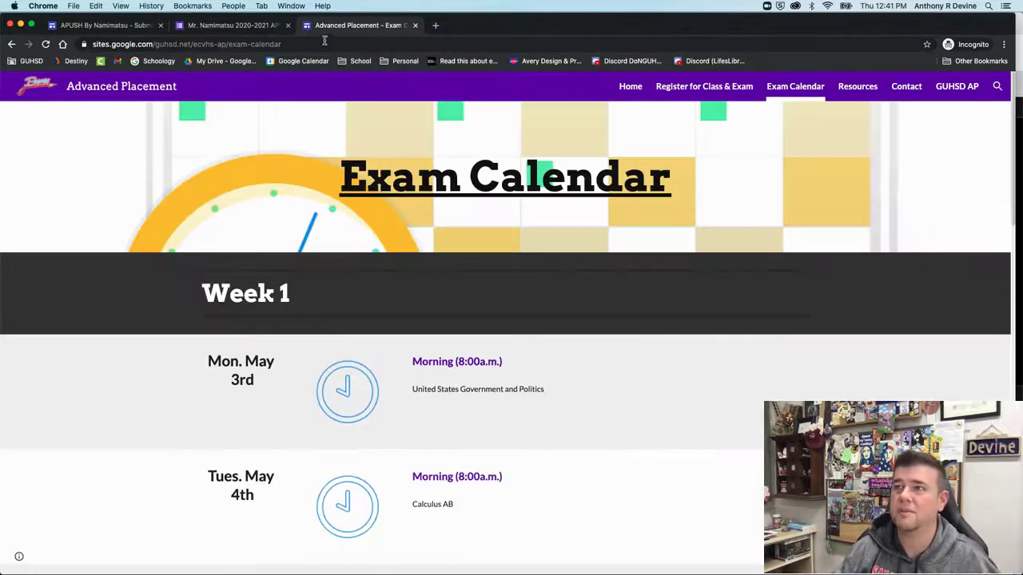
{"action": "left_click", "coordinate": [323, 45]}
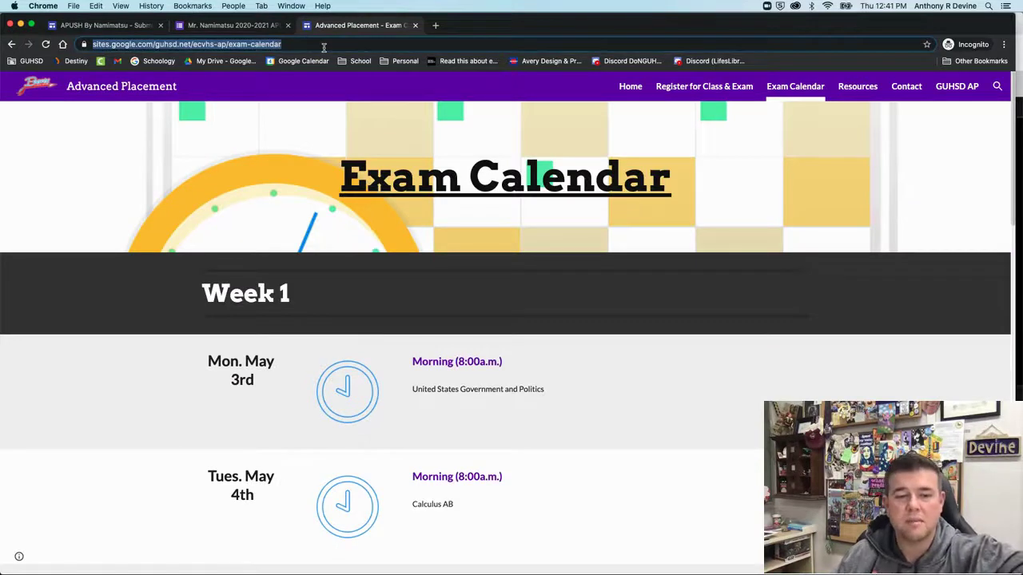
{"action": "left_click", "coordinate": [237, 27]}
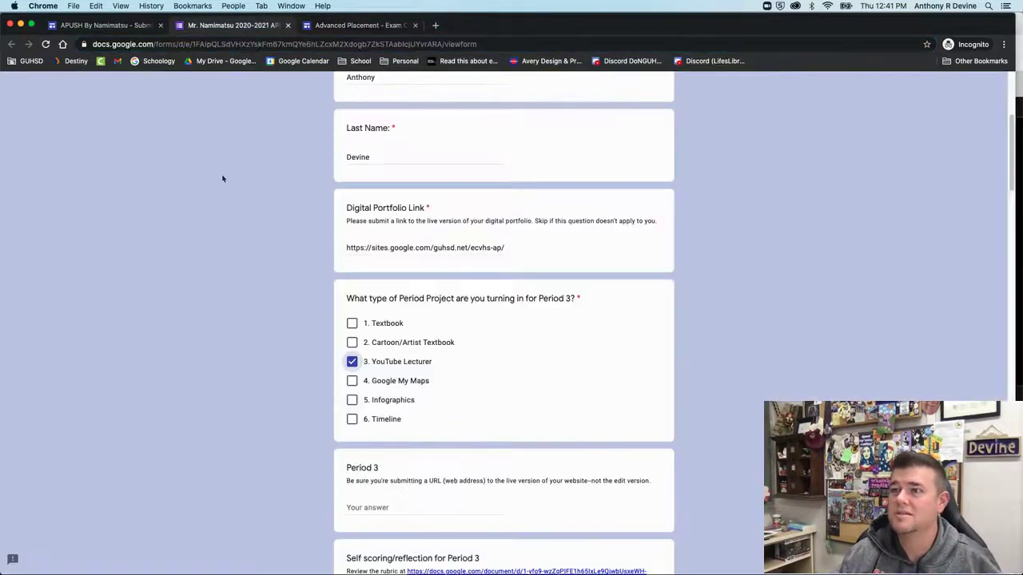
{"action": "left_click", "coordinate": [387, 508]}
{"action": "key", "text": "super+v"}
{"action": "key", "text": "BackSpace"}
{"action": "key", "text": "BackSpace"}
{"action": "key", "text": "BackSpace"}
{"action": "key", "text": "BackSpace"}
{"action": "key", "text": "BackSpace"}
{"action": "key", "text": "BackSpace"}
{"action": "key", "text": "BackSpace"}
{"action": "key", "text": "BackSpace"}
{"action": "key", "text": "BackSpace"}
{"action": "key", "text": "BackSpace"}
{"action": "key", "text": "BackSpace"}
{"action": "key", "text": "BackSpace"}
{"action": "key", "text": "BackSpace"}
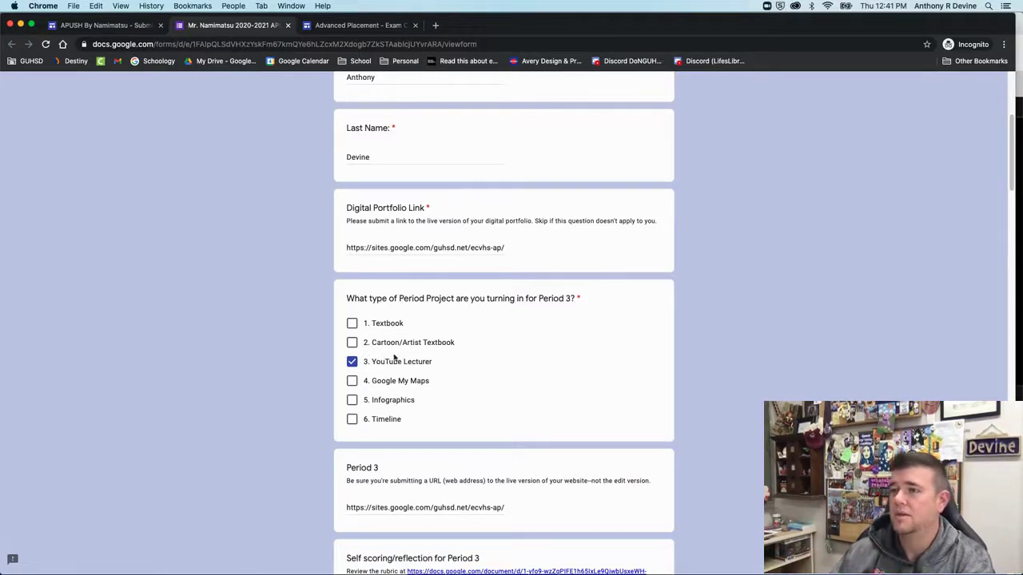
{"action": "scroll", "coordinate": [248, 376], "scroll_direction": "down", "scroll_amount": 5}
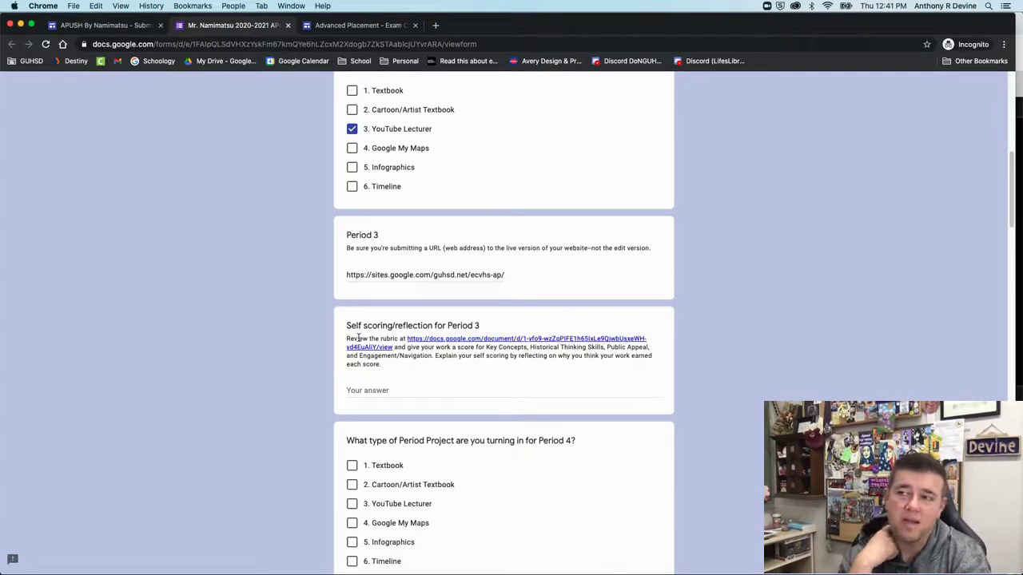
Look over the APUSH Period Project rubric document, then go back to the form
{"action": "left_click", "coordinate": [436, 339]}
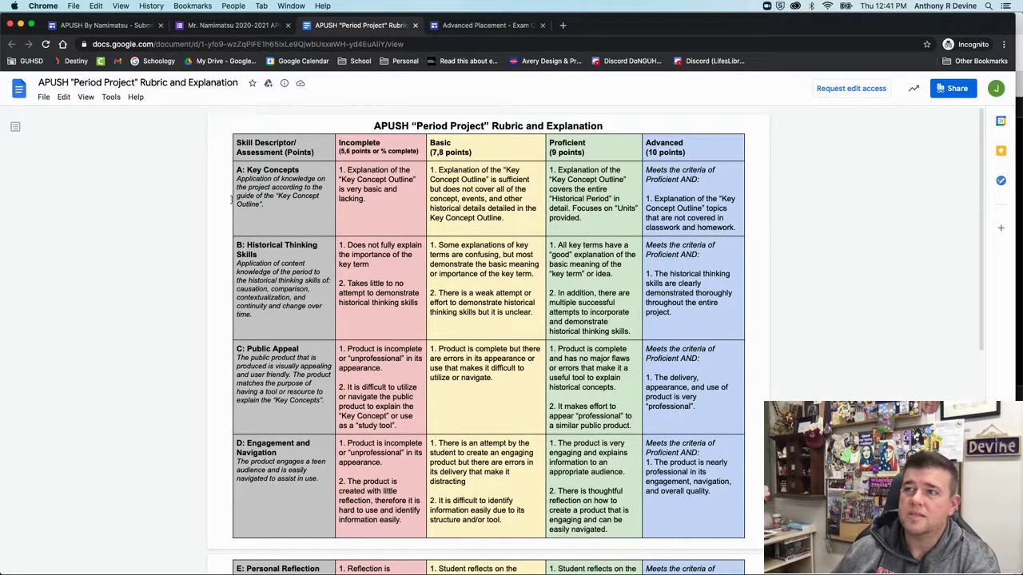
{"action": "scroll", "coordinate": [510, 364], "scroll_direction": "down", "scroll_amount": 5}
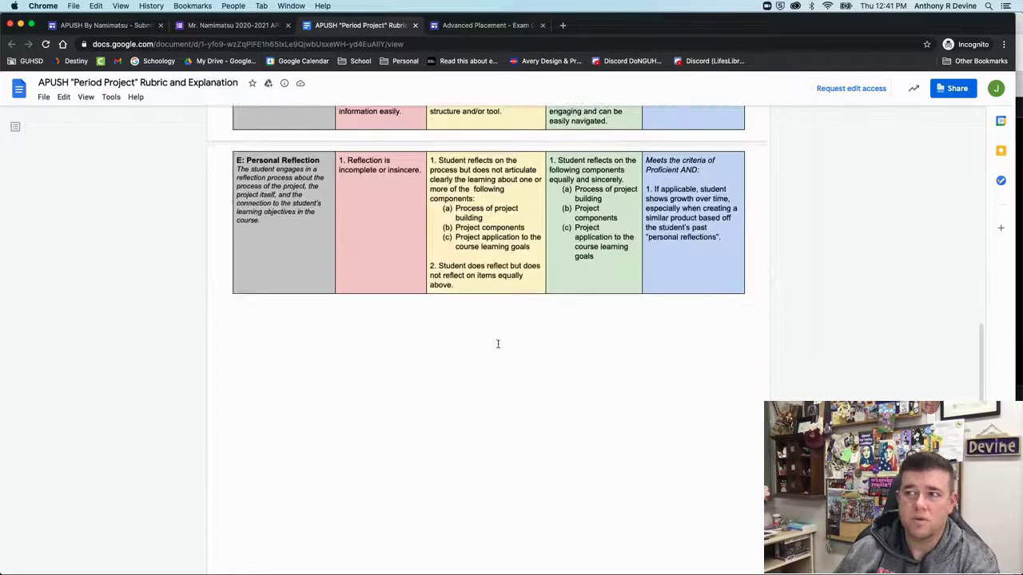
{"action": "scroll", "coordinate": [500, 348], "scroll_direction": "up", "scroll_amount": 5}
{"action": "left_click", "coordinate": [481, 24]}
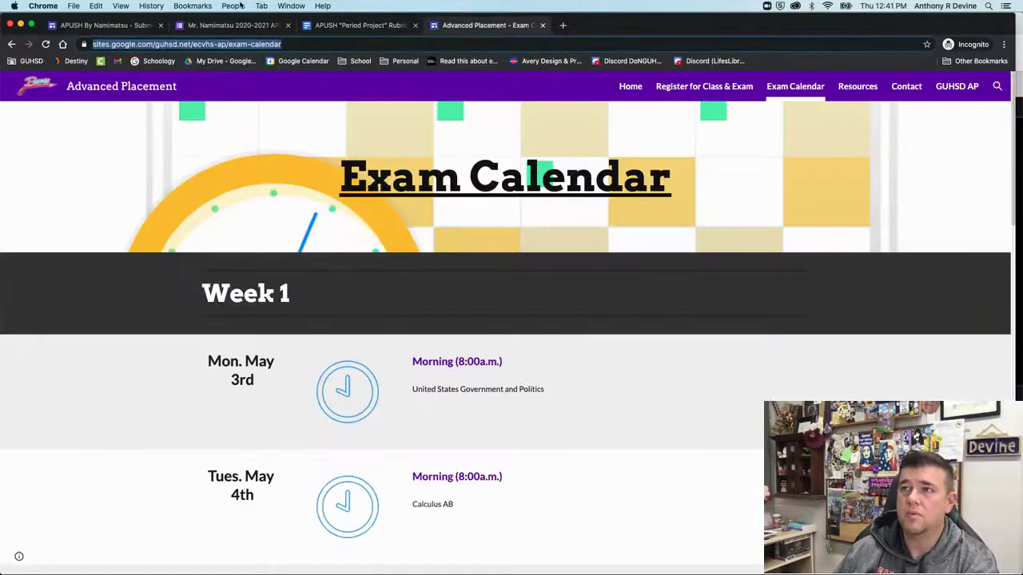
{"action": "left_click", "coordinate": [236, 32]}
Answer the Period 3 self-scoring question with 'I think my work deserves ___ because ___'
{"action": "left_click", "coordinate": [386, 388]}
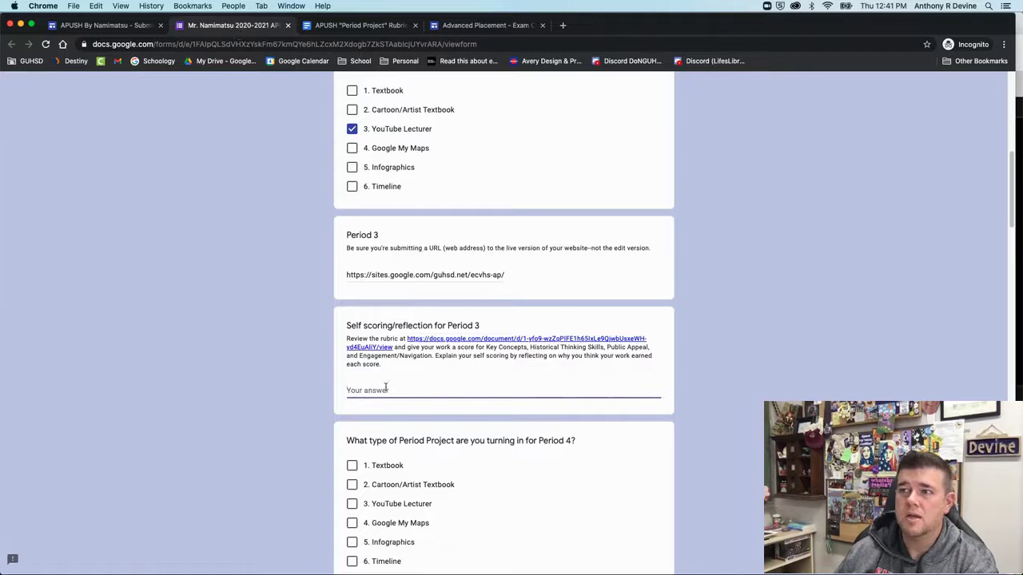
{"action": "type", "text": "I think"}
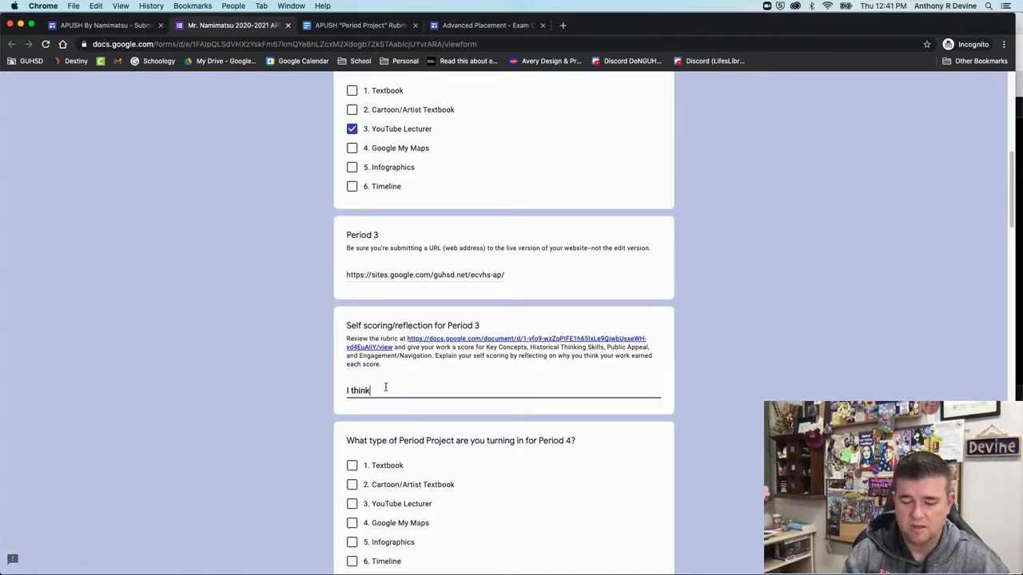
{"action": "type", "text": " my wor"}
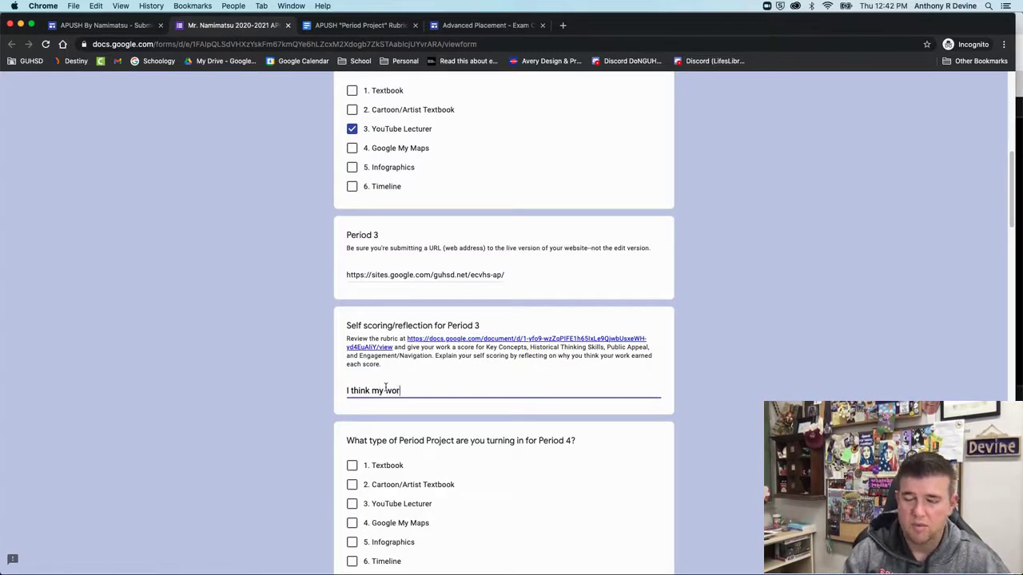
{"action": "type", "text": "k deserves ___ because _____________."}
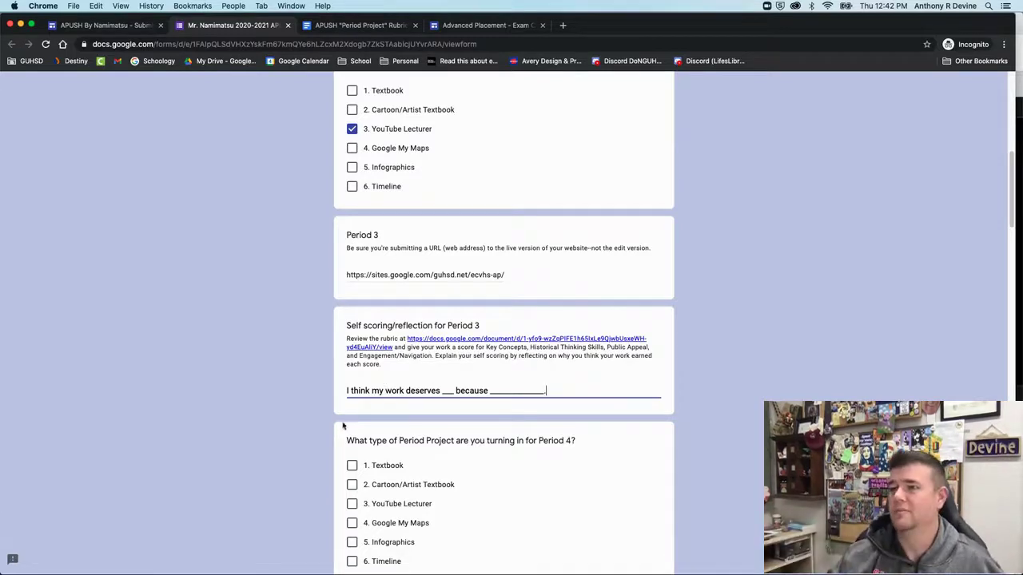
{"action": "scroll", "coordinate": [327, 407], "scroll_direction": "down", "scroll_amount": 2}
{"action": "scroll", "coordinate": [272, 350], "scroll_direction": "down", "scroll_amount": 6}
{"action": "scroll", "coordinate": [289, 350], "scroll_direction": "down", "scroll_amount": 15}
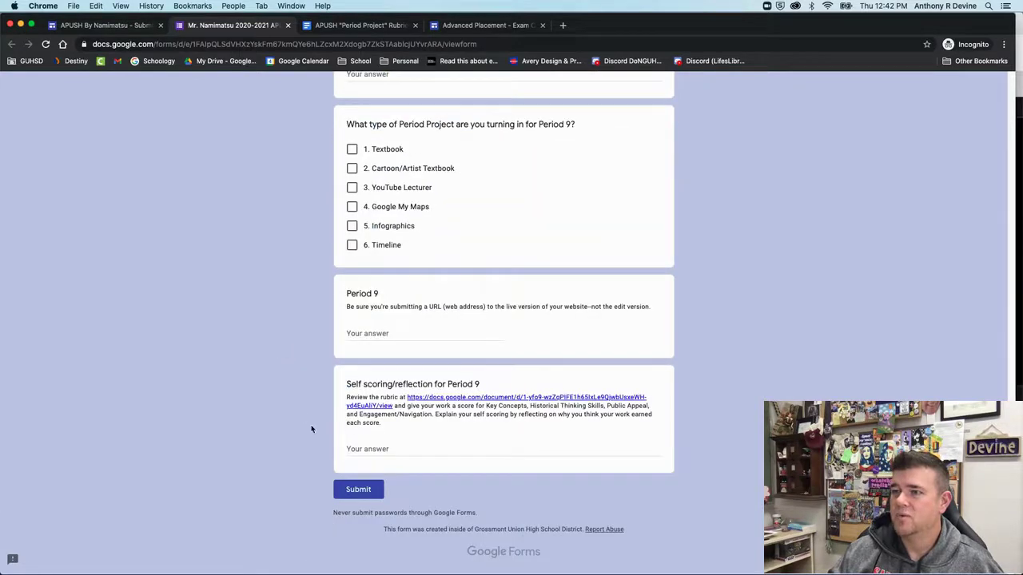
Lengthen the Period 3 reflection by pasting the sentence five more times to clear the warning
{"action": "left_click", "coordinate": [351, 489]}
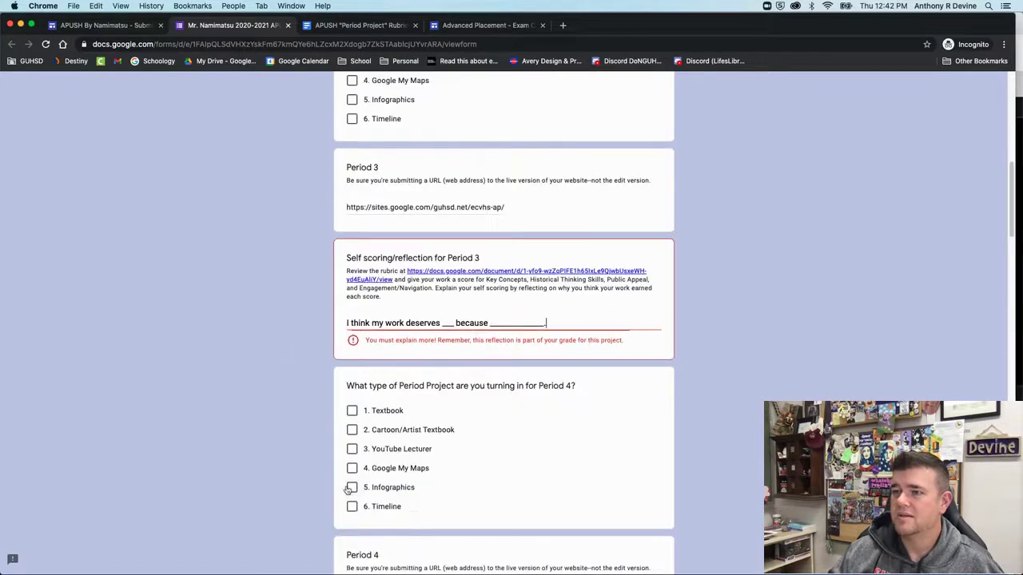
{"action": "triple_click", "coordinate": [475, 323]}
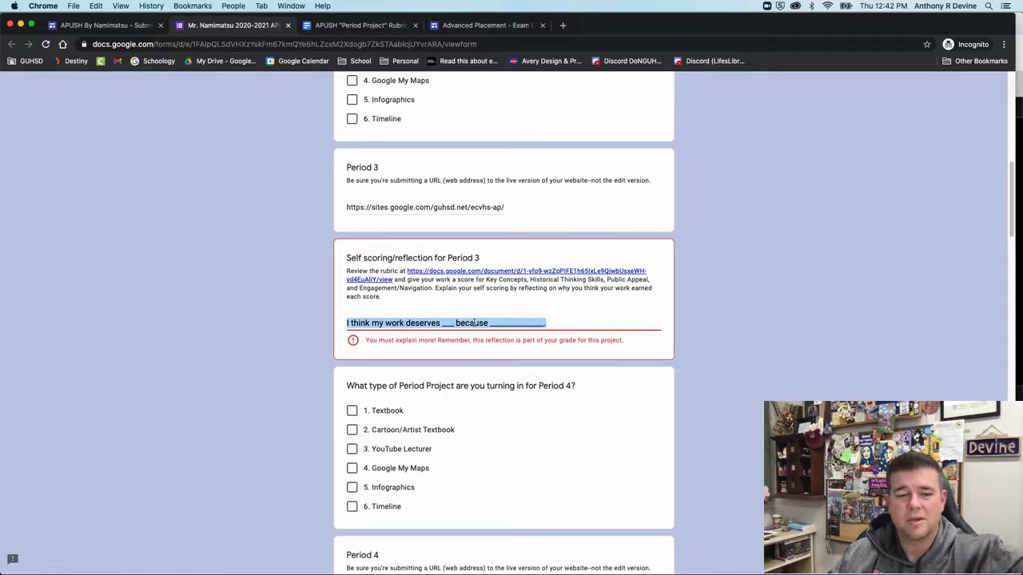
{"action": "left_click", "coordinate": [552, 324]}
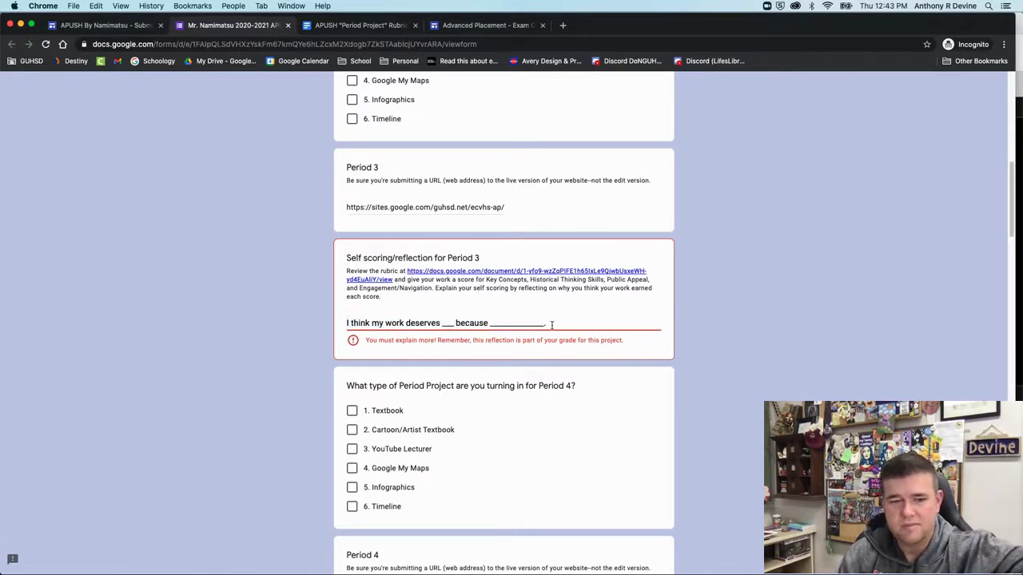
{"action": "key", "text": "super+v"}
{"action": "key", "text": "super+v"}
{"action": "key", "text": "super+v"}
{"action": "key", "text": "super+v"}
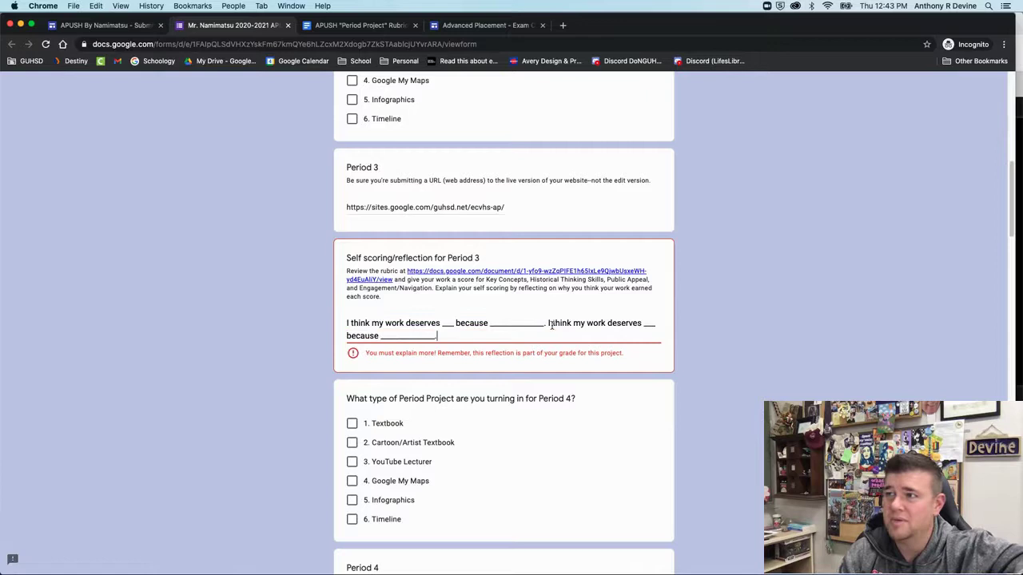
{"action": "key", "text": "super+v"}
{"action": "key", "text": "super+v"}
{"action": "key", "text": "super+v"}
{"action": "key", "text": "super+v"}
{"action": "key", "text": "super+v"}
{"action": "key", "text": "super+v"}
{"action": "key", "text": "super+v"}
{"action": "key", "text": "super+v"}
{"action": "key", "text": "super+v"}
{"action": "key", "text": "super+v"}
{"action": "key", "text": "super+v"}
{"action": "key", "text": "super+v"}
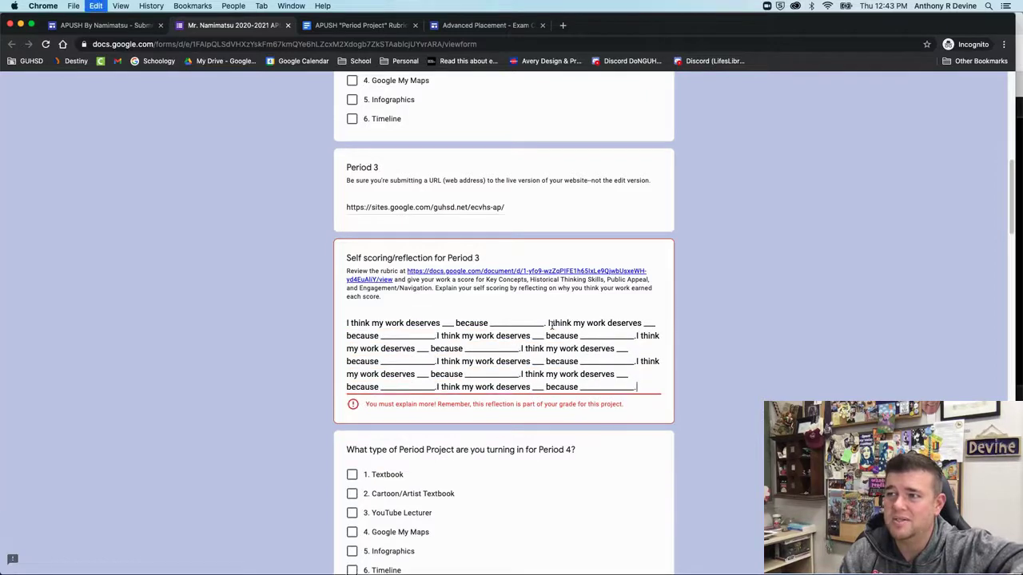
{"action": "key", "text": "super+v"}
{"action": "key", "text": "super+v"}
{"action": "key", "text": "super+v"}
{"action": "key", "text": "super+v"}
{"action": "key", "text": "super+v"}
{"action": "key", "text": "super+v"}
{"action": "key", "text": "super+v"}
{"action": "key", "text": "super+v"}
{"action": "key", "text": "super+v"}
{"action": "key", "text": "super+v"}
{"action": "key", "text": "super+v"}
{"action": "key", "text": "super+v"}
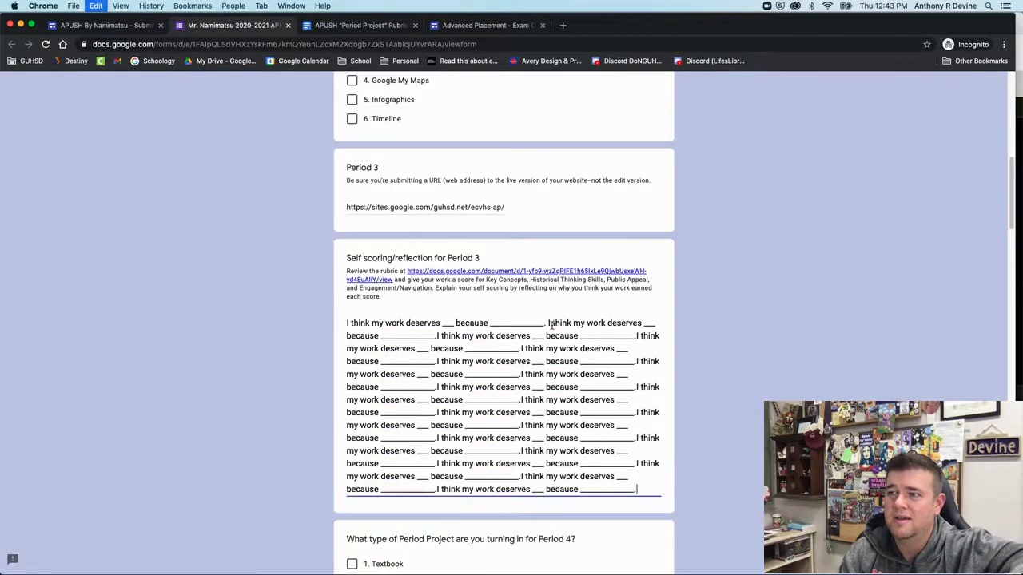
{"action": "key", "text": "super+v"}
{"action": "key", "text": "super+v"}
{"action": "key", "text": "super+v"}
{"action": "key", "text": "super+v"}
{"action": "key", "text": "super+v"}
{"action": "key", "text": "super+v"}
{"action": "key", "text": "super+v"}
{"action": "key", "text": "super+v"}
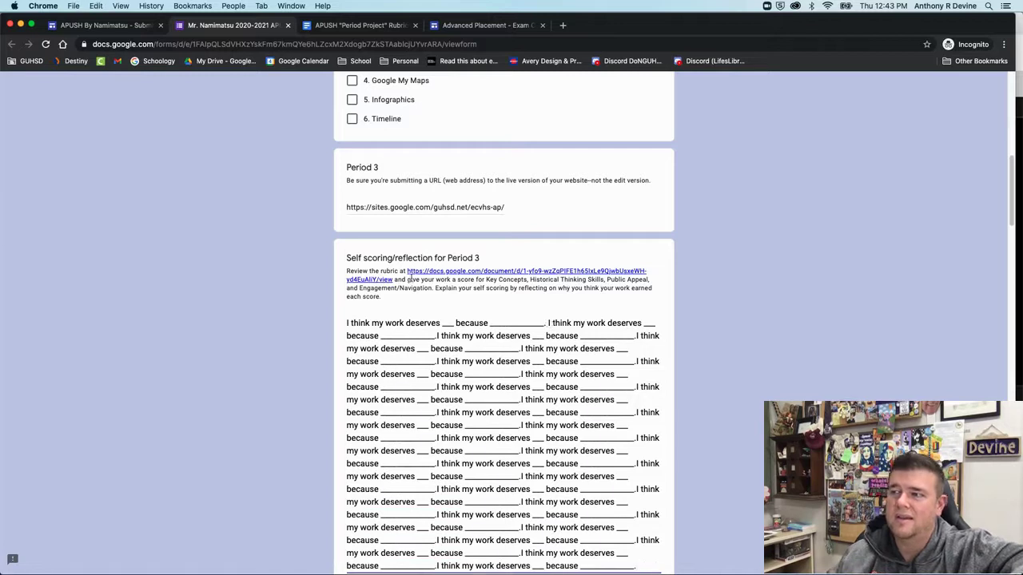
{"action": "key", "text": "super+v"}
{"action": "key", "text": "super+v"}
{"action": "key", "text": "super+v"}
{"action": "key", "text": "super+v"}
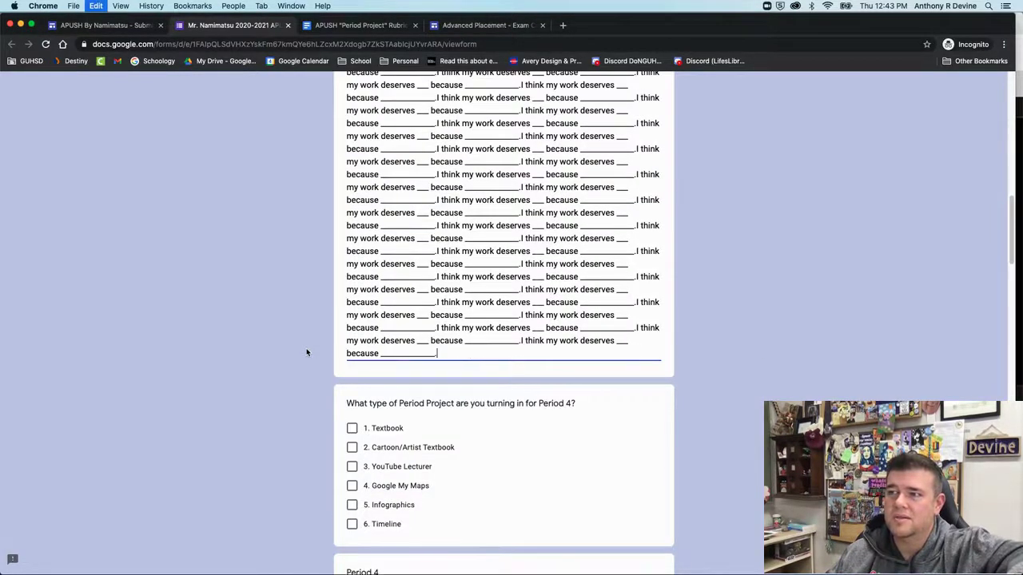
{"action": "left_click", "coordinate": [275, 357]}
Submit the form response and close its thank-you page
{"action": "scroll", "coordinate": [275, 357], "scroll_direction": "down", "scroll_amount": 20}
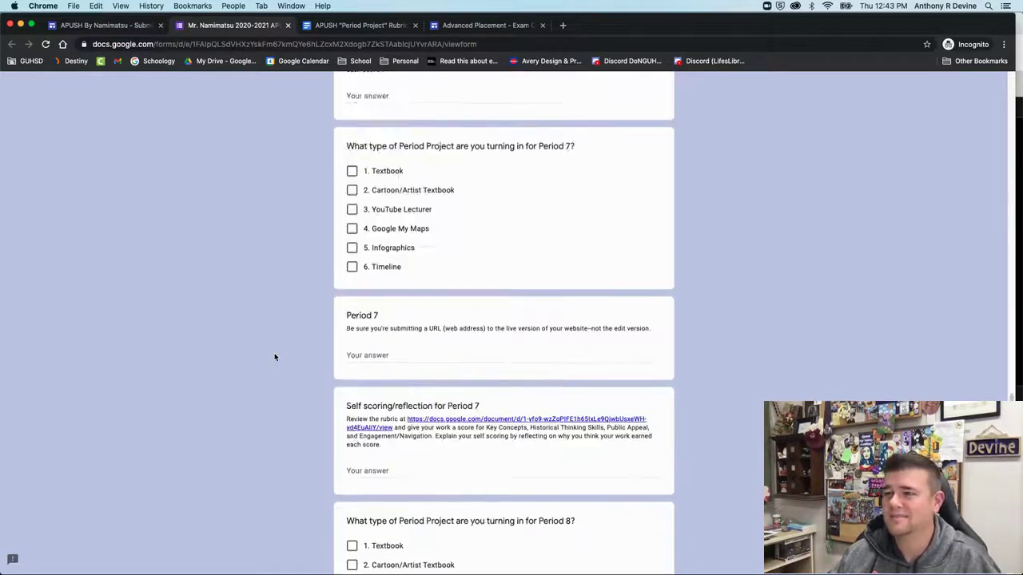
{"action": "left_click", "coordinate": [362, 487]}
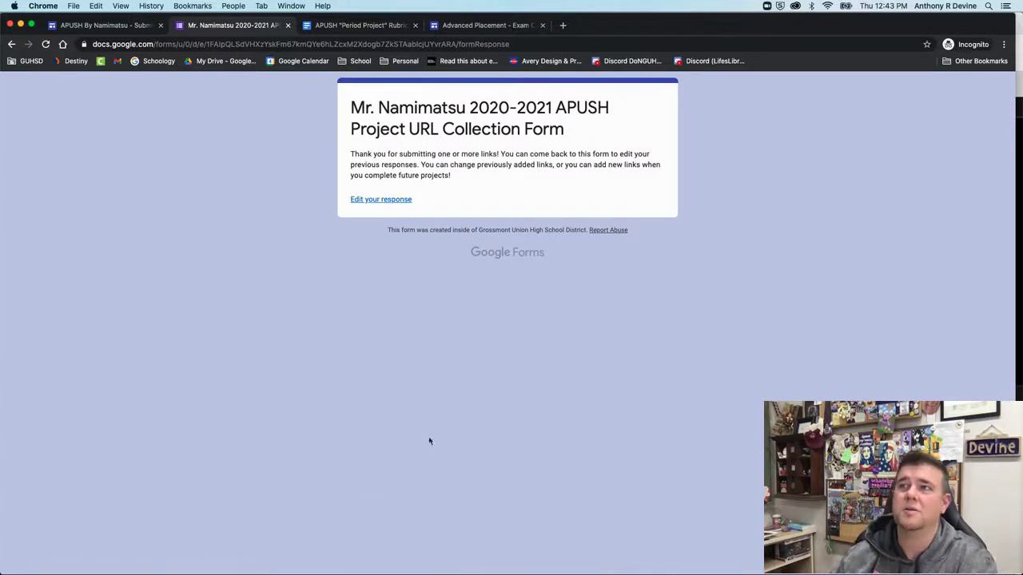
{"action": "left_click", "coordinate": [288, 26]}
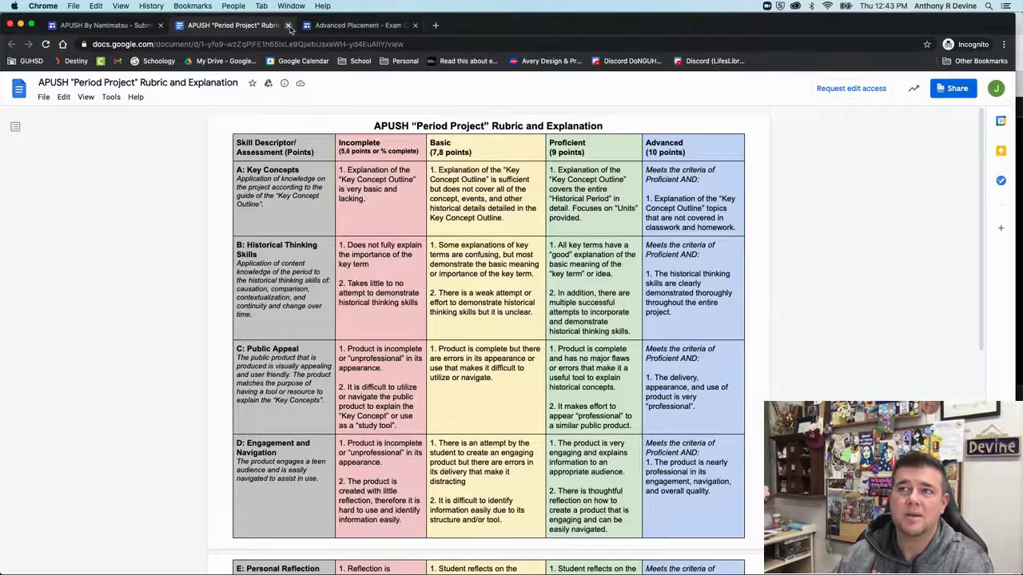
Reload the Submit and View Projects page so the new submission appears in the table
{"action": "left_click", "coordinate": [128, 32]}
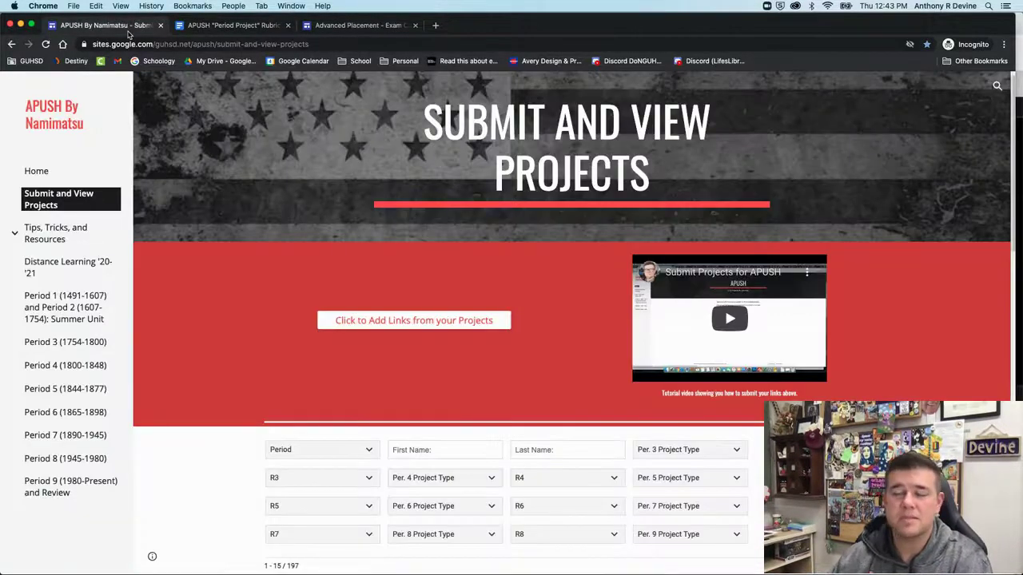
{"action": "scroll", "coordinate": [244, 352], "scroll_direction": "down", "scroll_amount": 2}
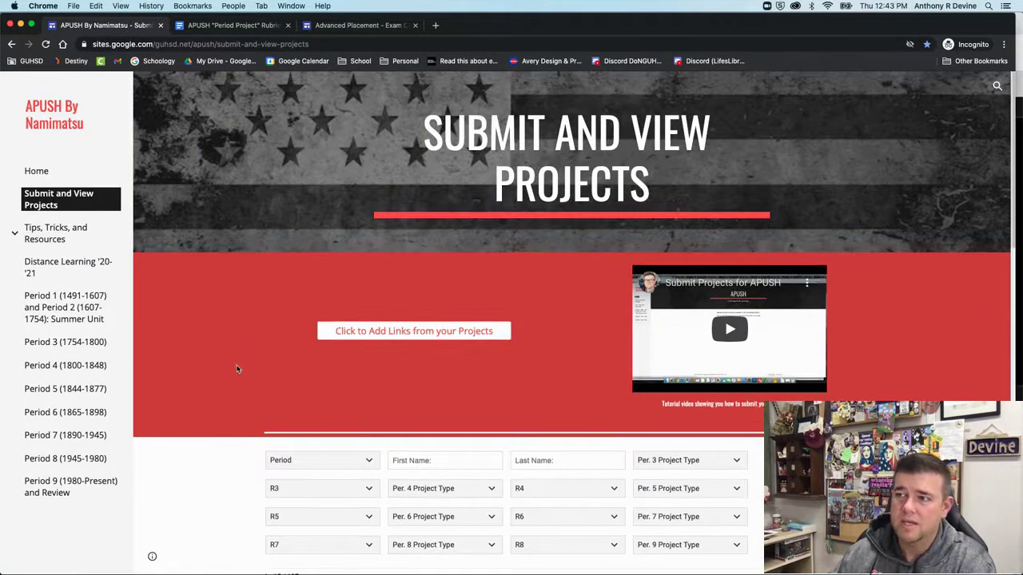
{"action": "scroll", "coordinate": [236, 370], "scroll_direction": "down", "scroll_amount": 2}
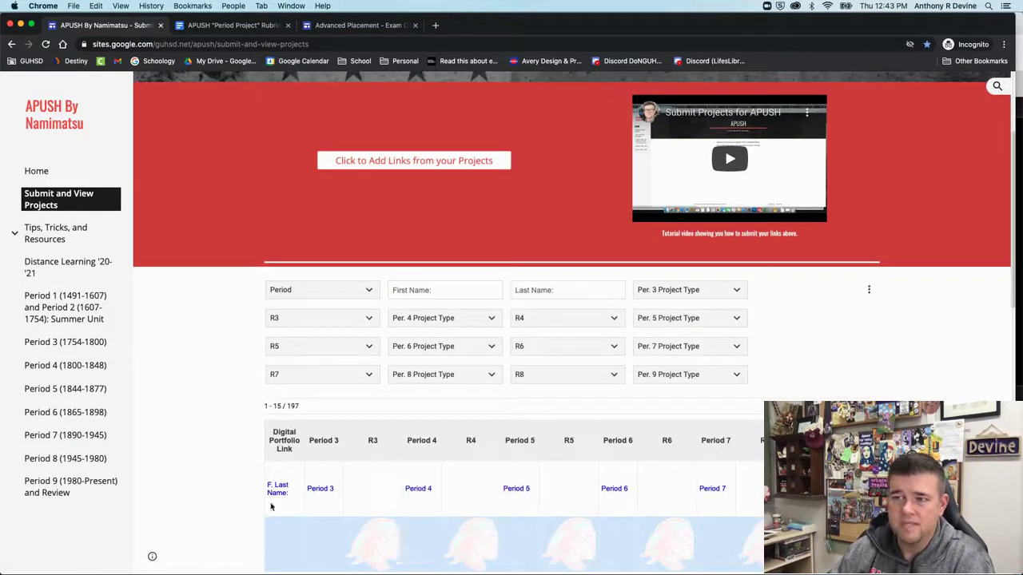
{"action": "scroll", "coordinate": [179, 382], "scroll_direction": "up", "scroll_amount": 4}
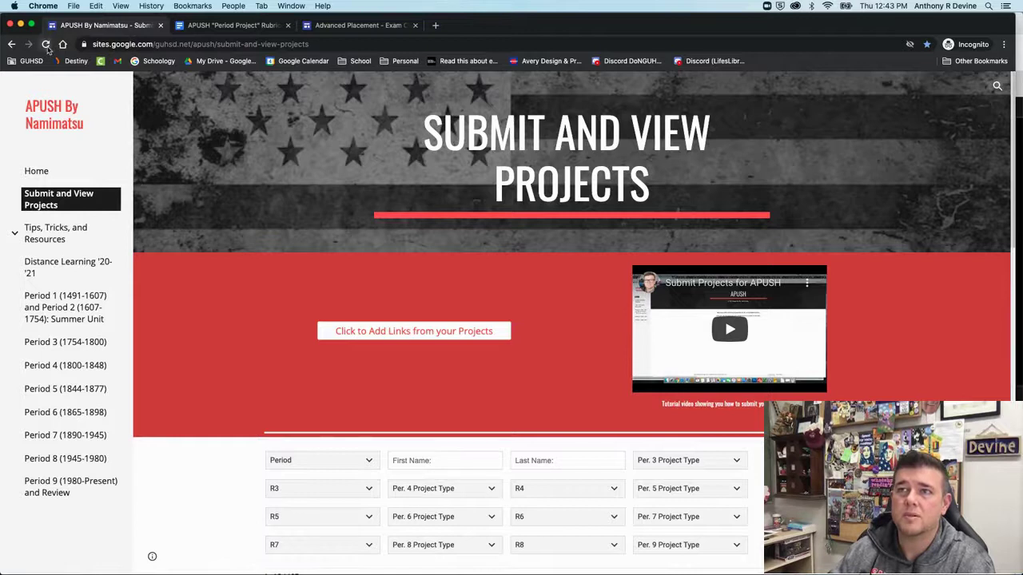
{"action": "left_click", "coordinate": [47, 44]}
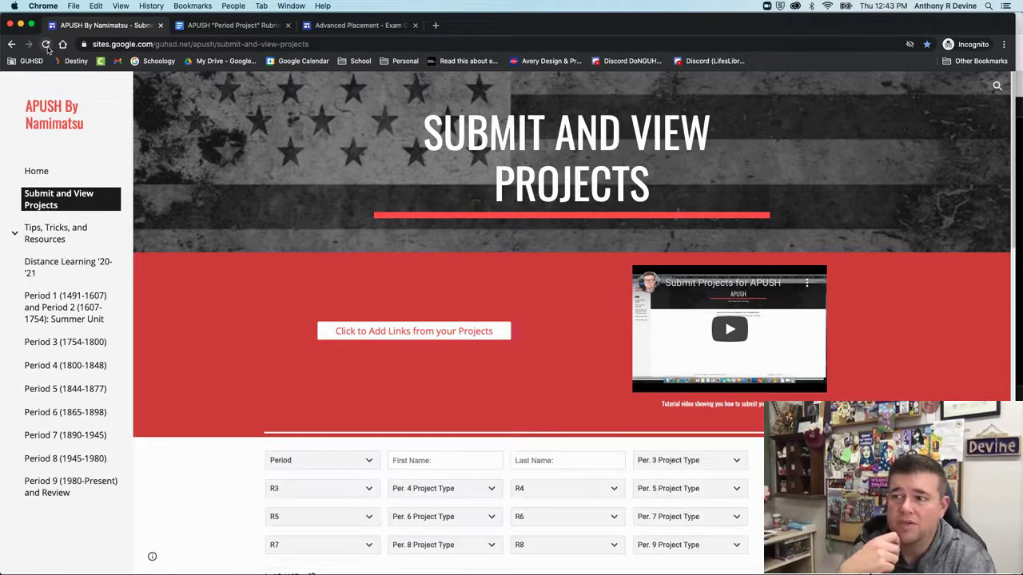
{"action": "scroll", "coordinate": [200, 320], "scroll_direction": "down", "scroll_amount": 5}
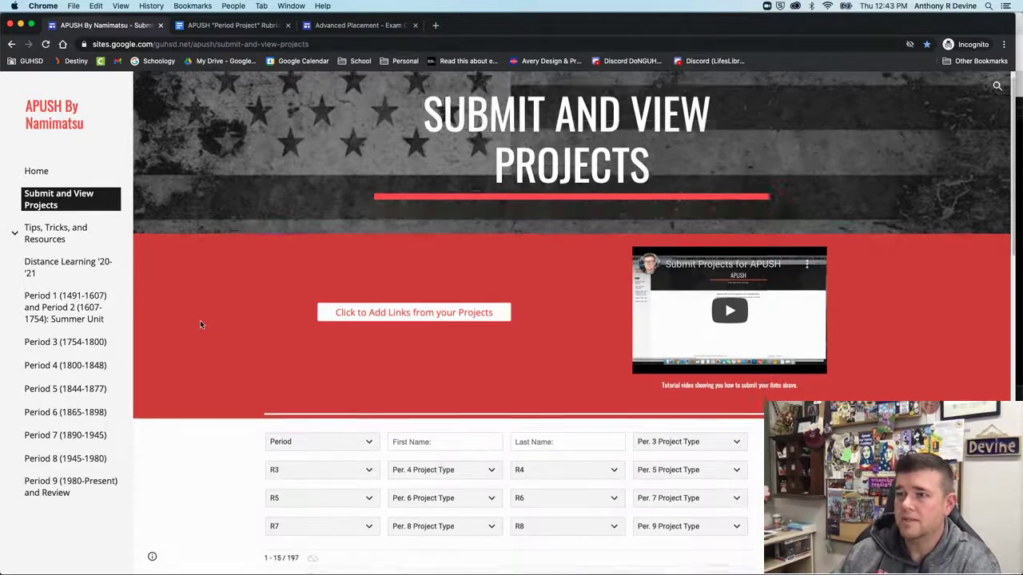
{"action": "scroll", "coordinate": [200, 323], "scroll_direction": "down", "scroll_amount": 1}
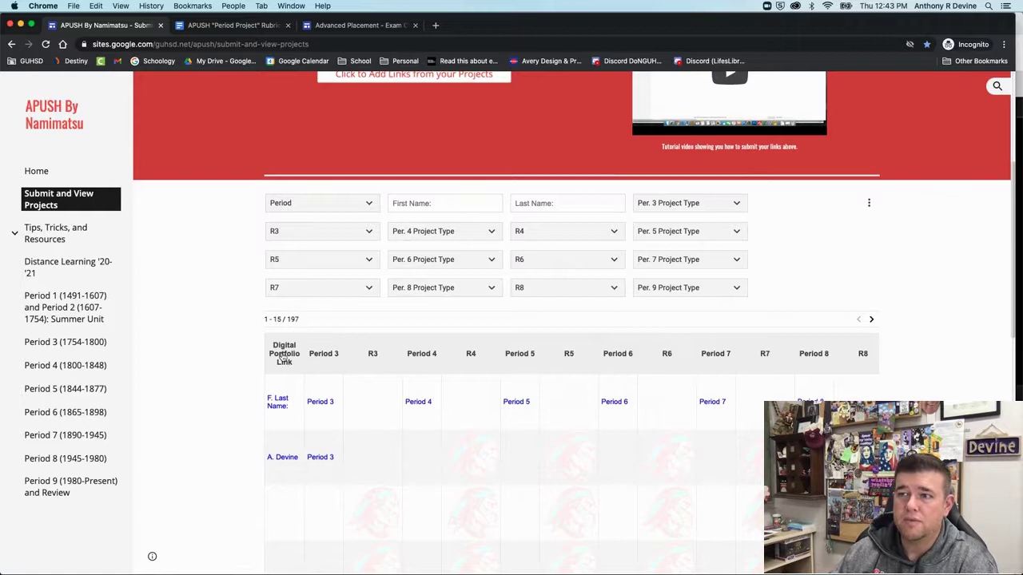
Check the row's digital portfolio link, then follow its Period 3 link to the Exam Calendar
{"action": "left_click", "coordinate": [283, 461]}
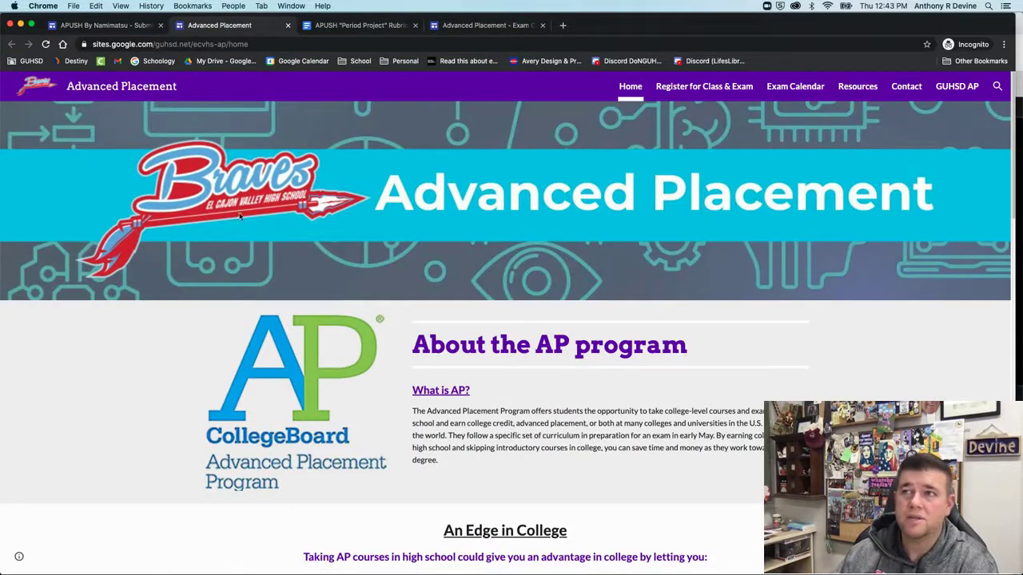
{"action": "left_click", "coordinate": [288, 25]}
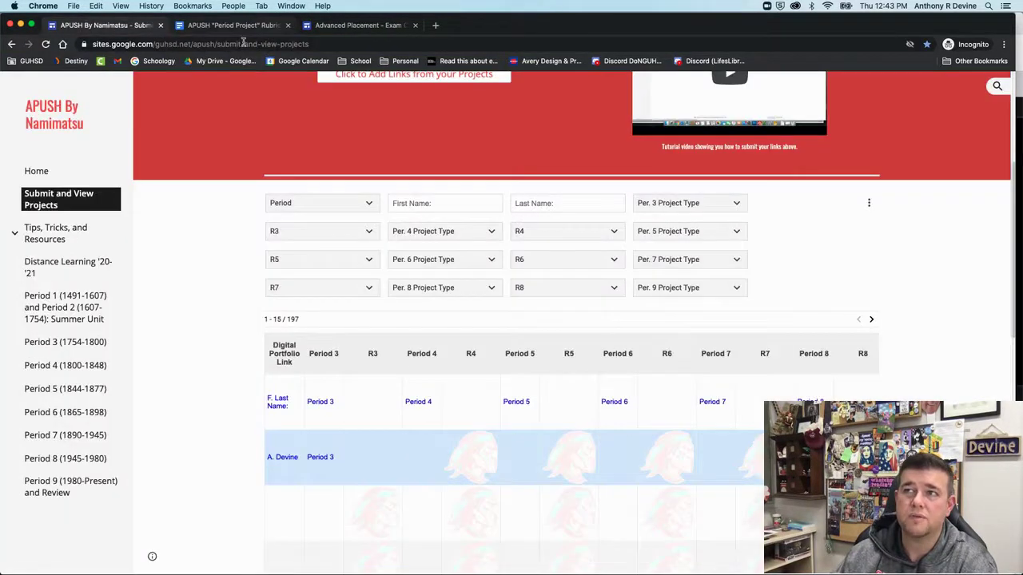
{"action": "left_click", "coordinate": [322, 461]}
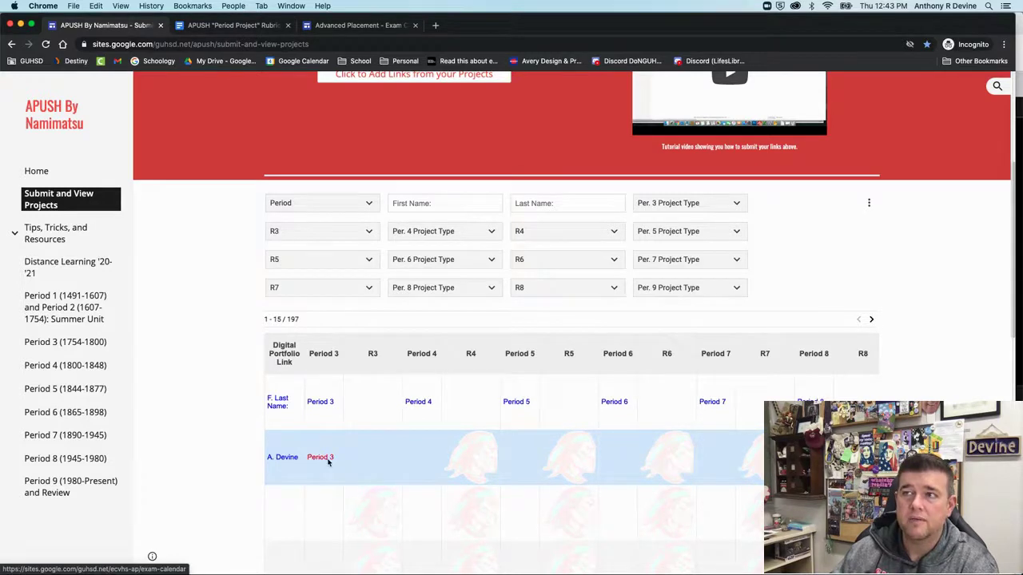
{"action": "scroll", "coordinate": [395, 411], "scroll_direction": "down", "scroll_amount": 5}
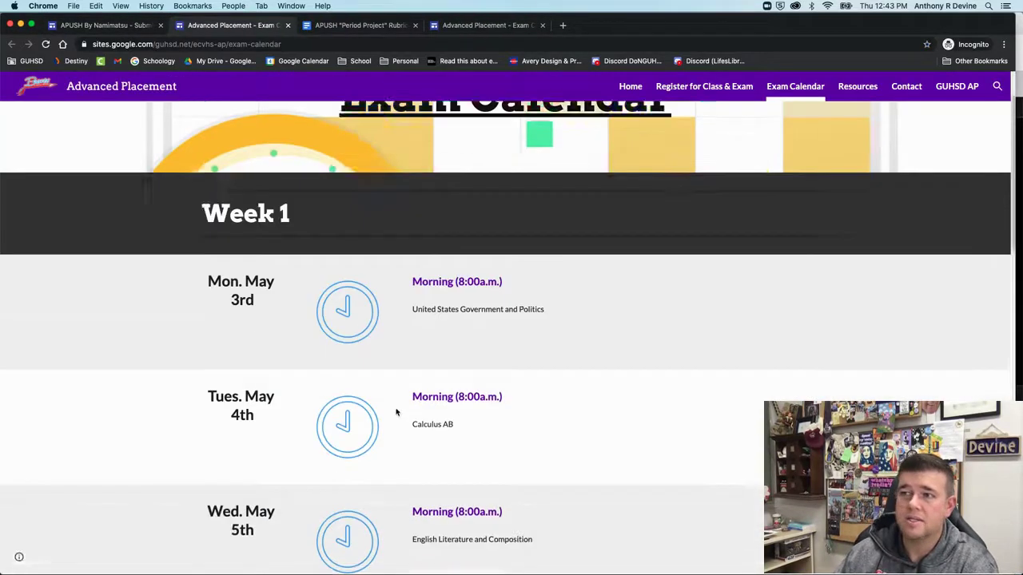
{"action": "scroll", "coordinate": [392, 413], "scroll_direction": "up", "scroll_amount": 5}
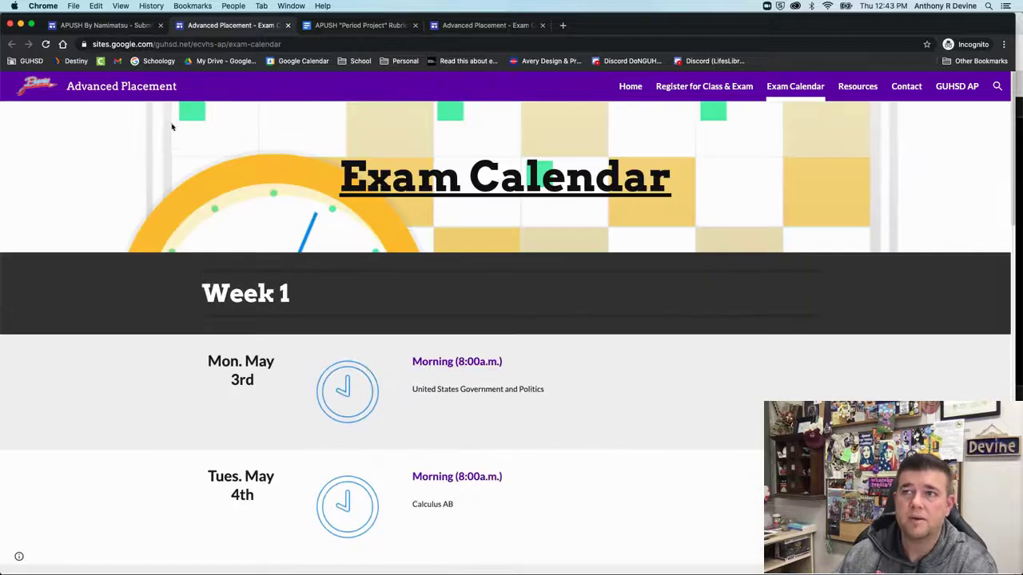
Return to the APUSH By Namimatsu tab and scroll up to the Add Links button
{"action": "left_click", "coordinate": [110, 25]}
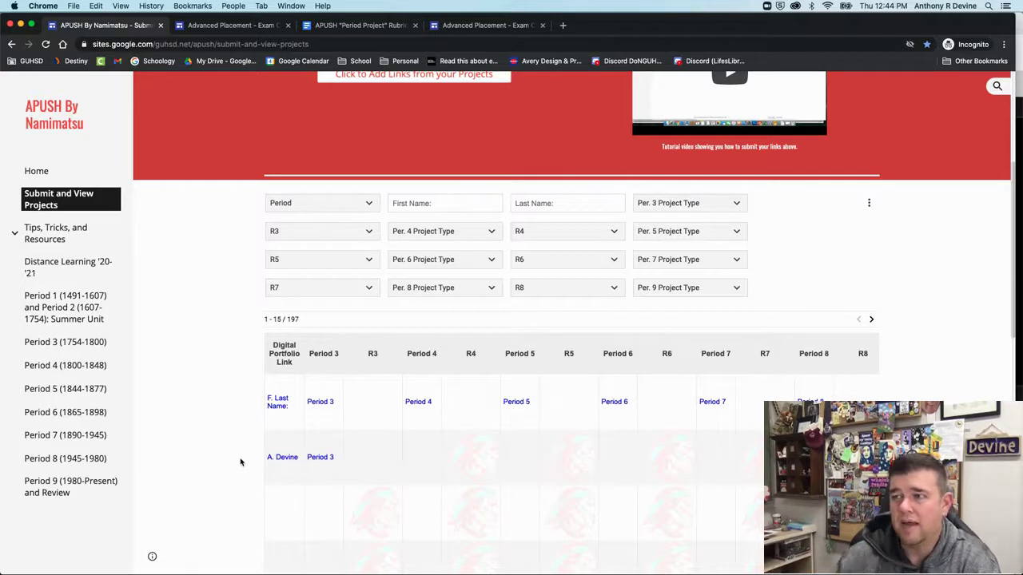
{"action": "scroll", "coordinate": [224, 429], "scroll_direction": "up", "scroll_amount": 3}
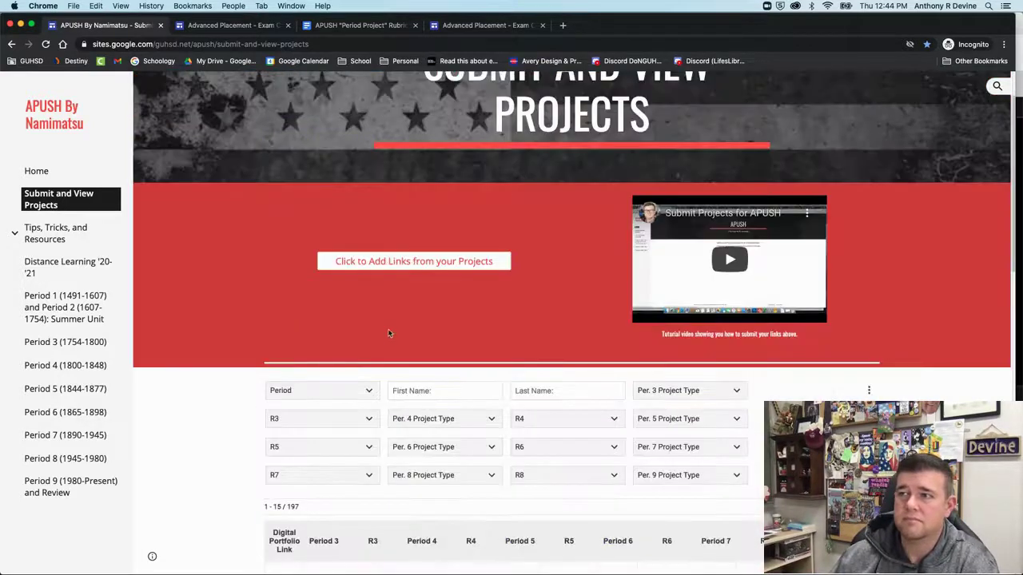
Open the add-links form and reopen the earlier submission for editing
{"action": "left_click", "coordinate": [371, 264]}
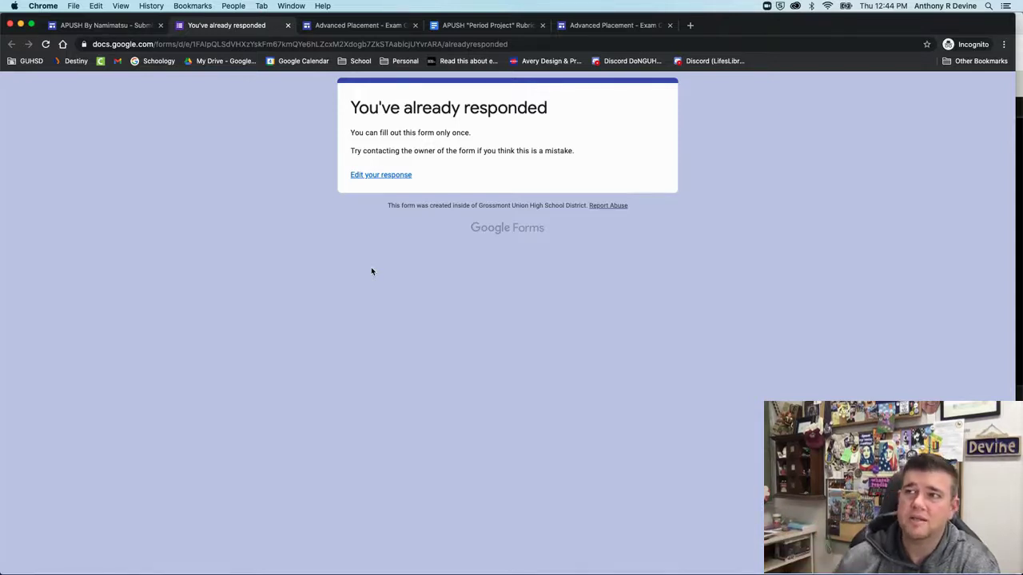
{"action": "left_click", "coordinate": [385, 182]}
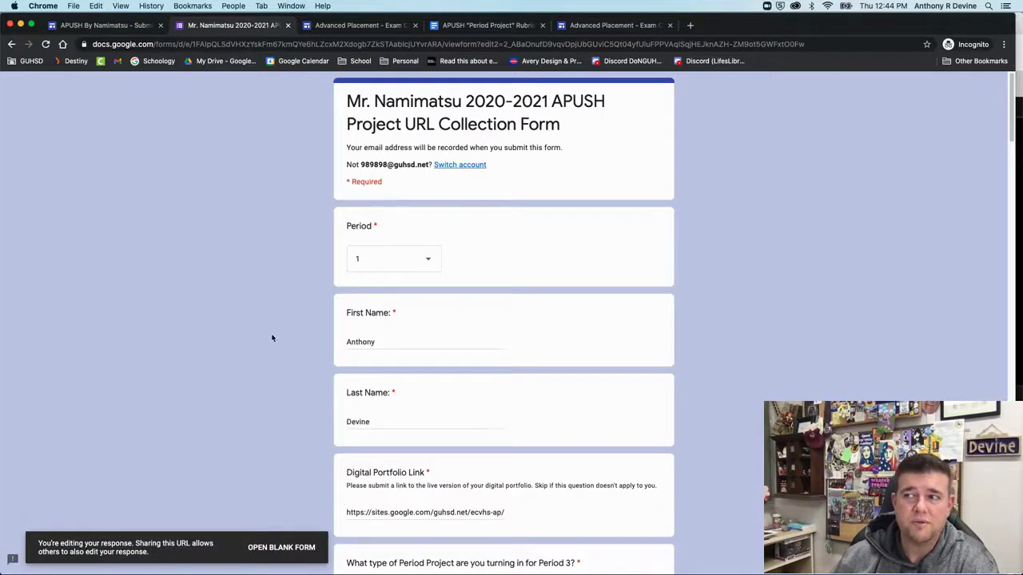
{"action": "scroll", "coordinate": [363, 214], "scroll_direction": "down", "scroll_amount": 3}
{"action": "scroll", "coordinate": [315, 464], "scroll_direction": "down", "scroll_amount": 2}
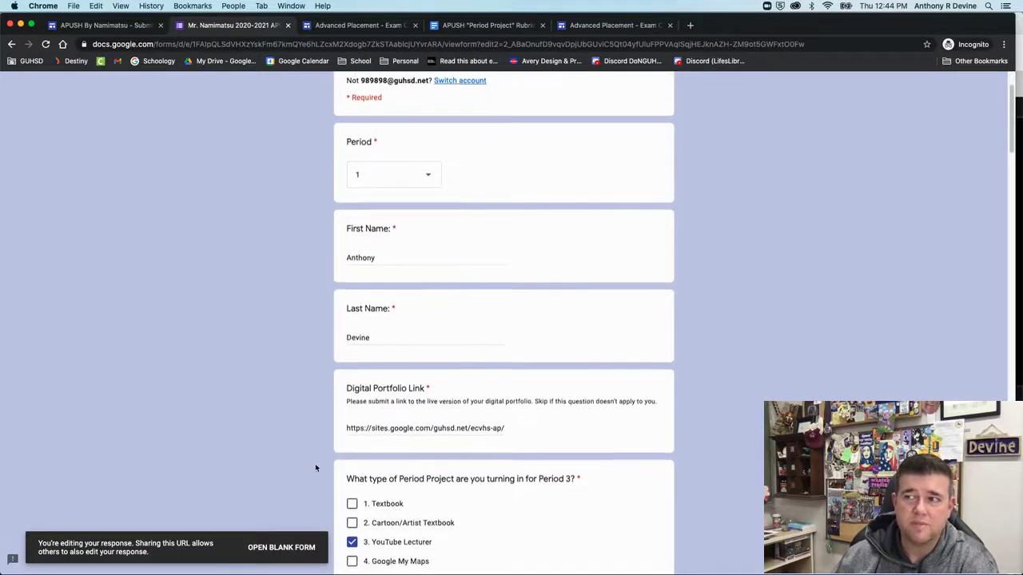
{"action": "scroll", "coordinate": [359, 195], "scroll_direction": "down", "scroll_amount": 5}
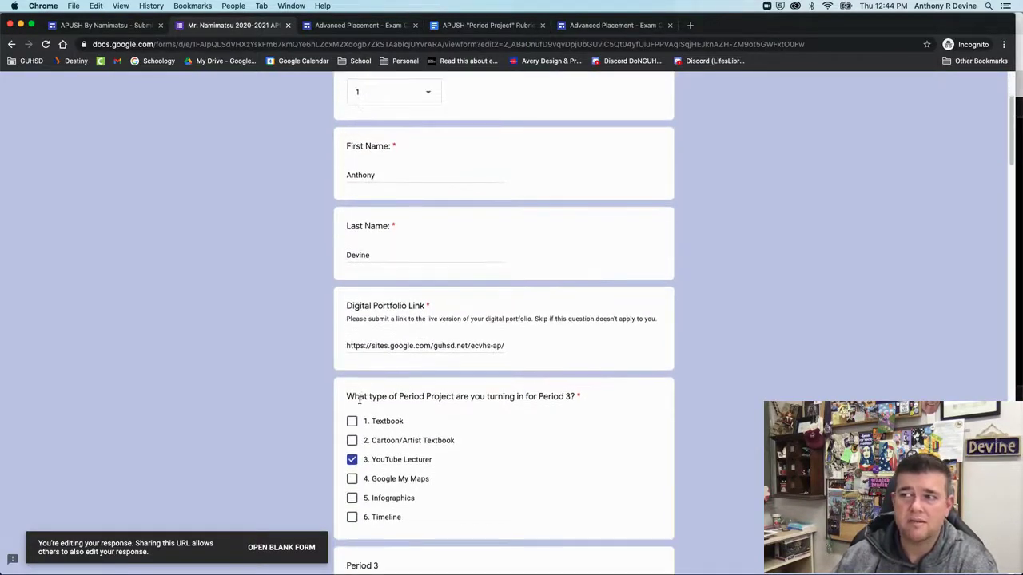
{"action": "scroll", "coordinate": [356, 403], "scroll_direction": "down", "scroll_amount": 10}
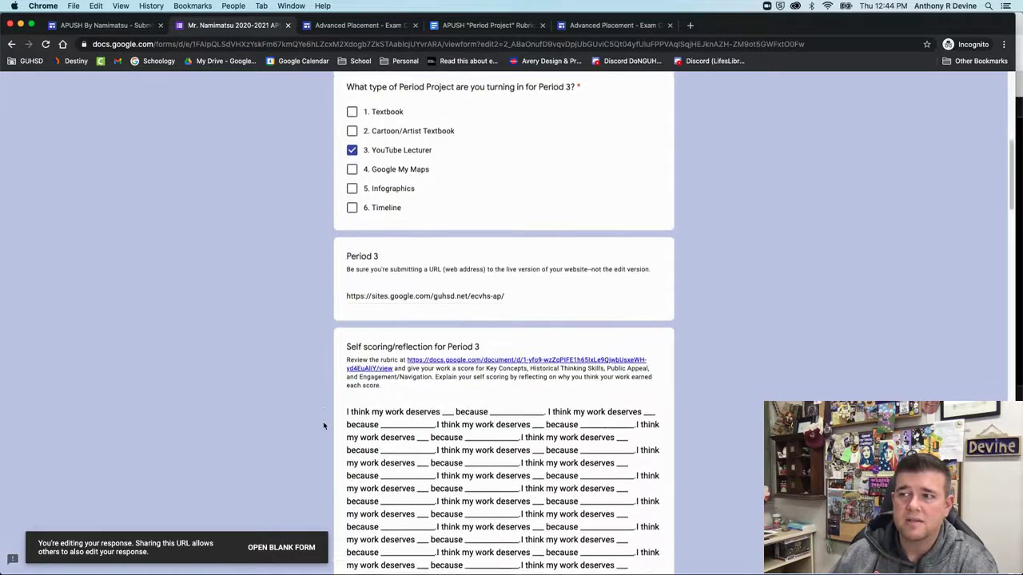
Select the Period 3 reflection answer and mark the Period 4 project as Infographics
{"action": "triple_click", "coordinate": [418, 272]}
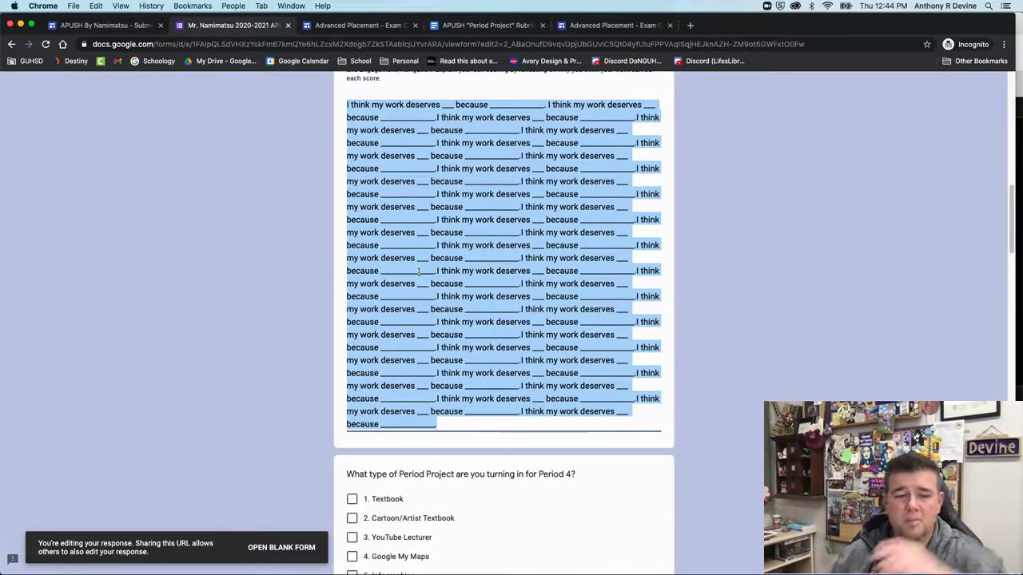
{"action": "left_click", "coordinate": [244, 331]}
{"action": "scroll", "coordinate": [285, 349], "scroll_direction": "down", "scroll_amount": 5}
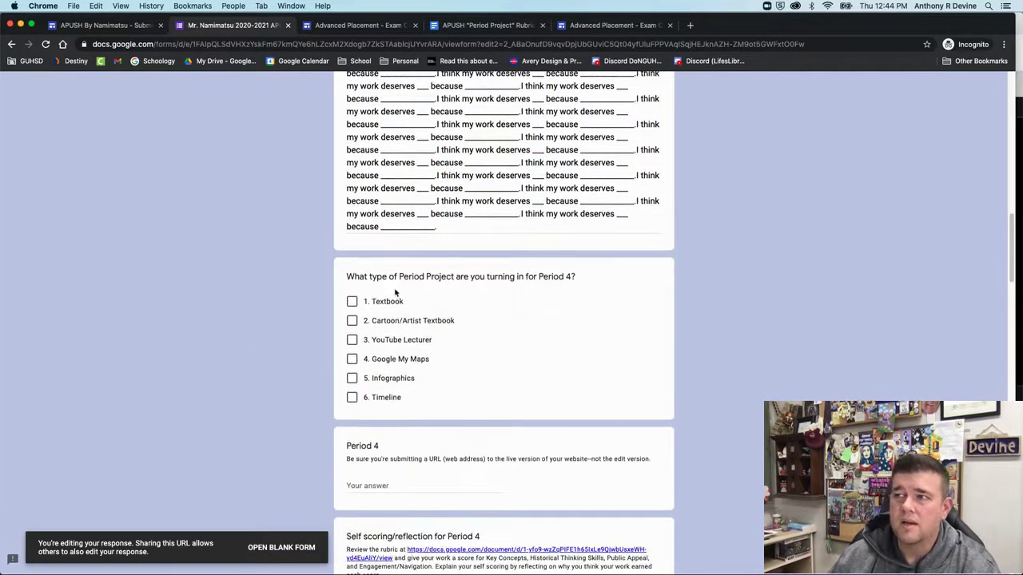
{"action": "scroll", "coordinate": [512, 288], "scroll_direction": "down", "scroll_amount": 1}
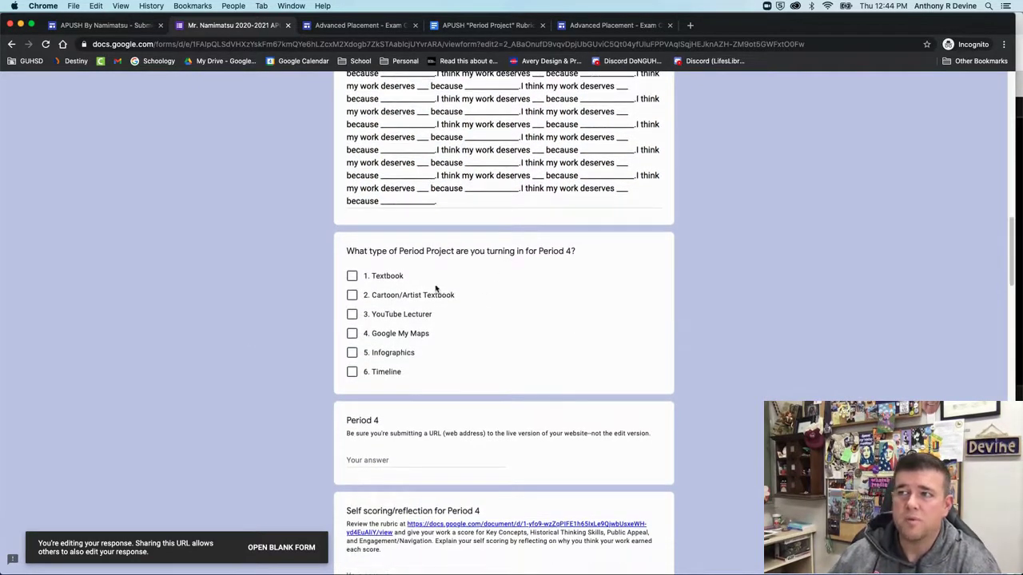
{"action": "left_click", "coordinate": [351, 355]}
{"action": "scroll", "coordinate": [256, 352], "scroll_direction": "down", "scroll_amount": 3}
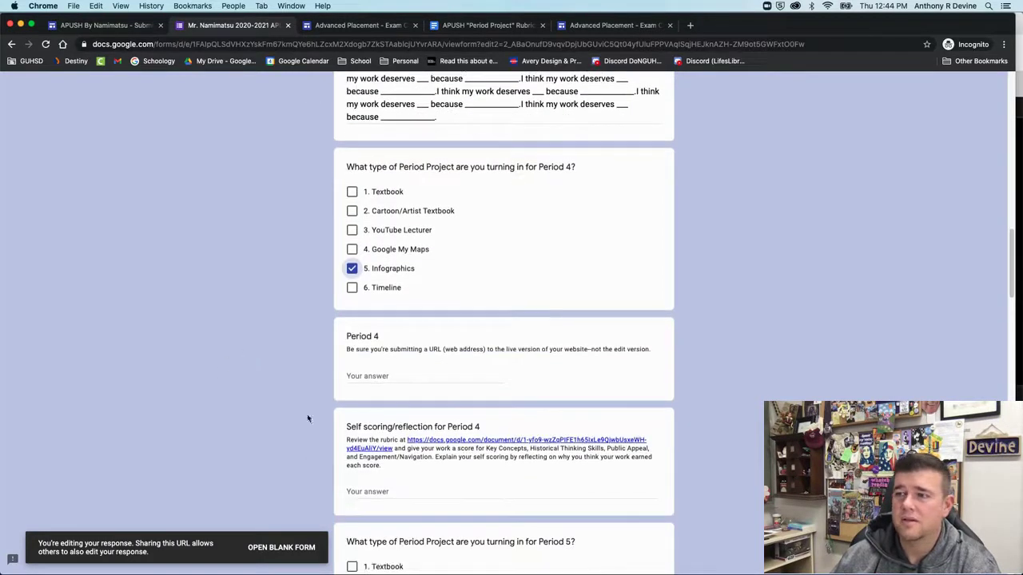
{"action": "scroll", "coordinate": [334, 459], "scroll_direction": "down", "scroll_amount": 1}
Paste the 'I think my work deserves' template into the Period 4 self-scoring reflection
{"action": "left_click", "coordinate": [387, 477]}
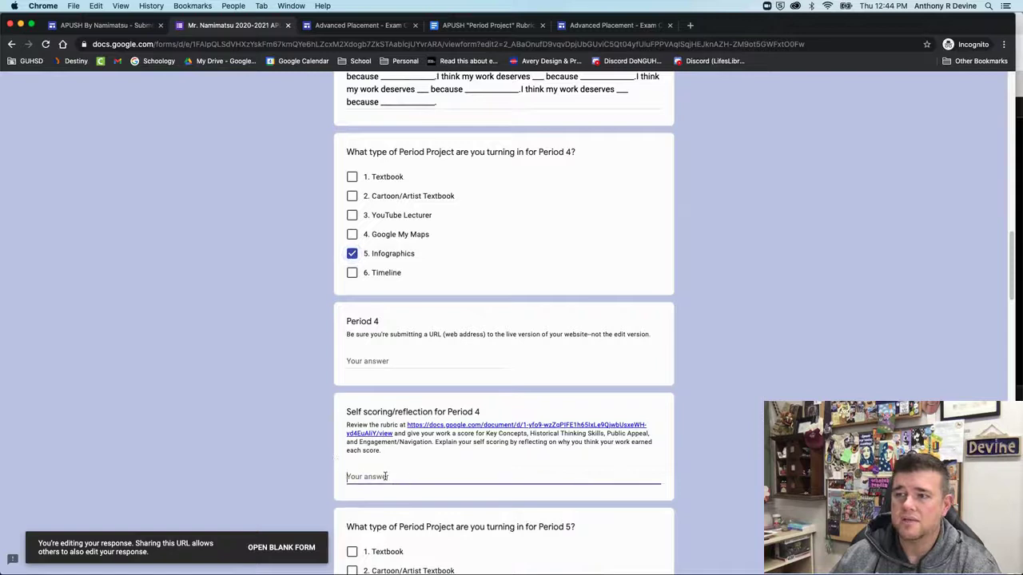
{"action": "key", "text": "super+v"}
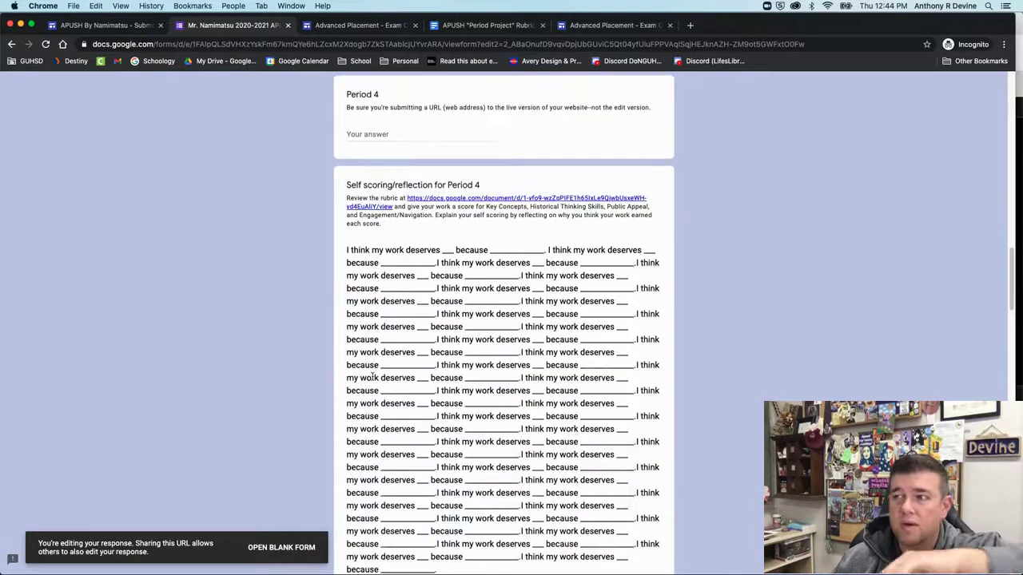
{"action": "scroll", "coordinate": [371, 377], "scroll_direction": "up", "scroll_amount": 2}
{"action": "left_click", "coordinate": [384, 231]}
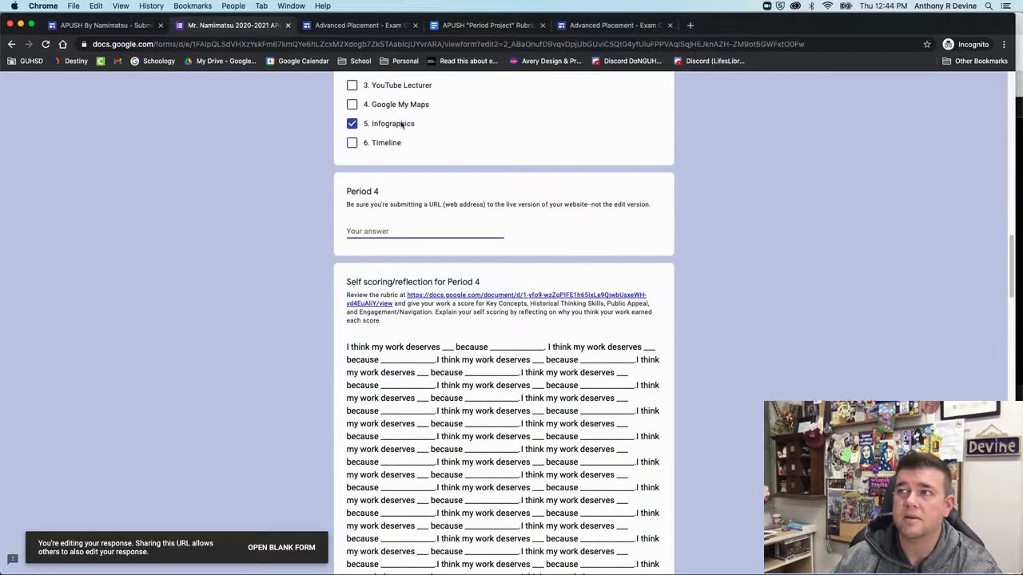
{"action": "left_click", "coordinate": [349, 26]}
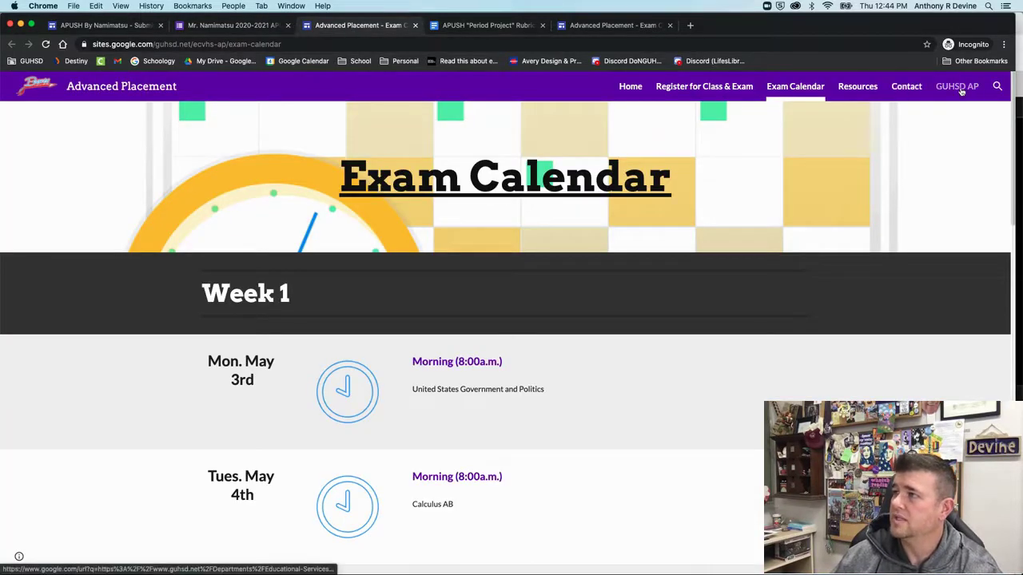
Copy the Advanced Placement Resources page URL and go back to the form tab
{"action": "left_click", "coordinate": [858, 86]}
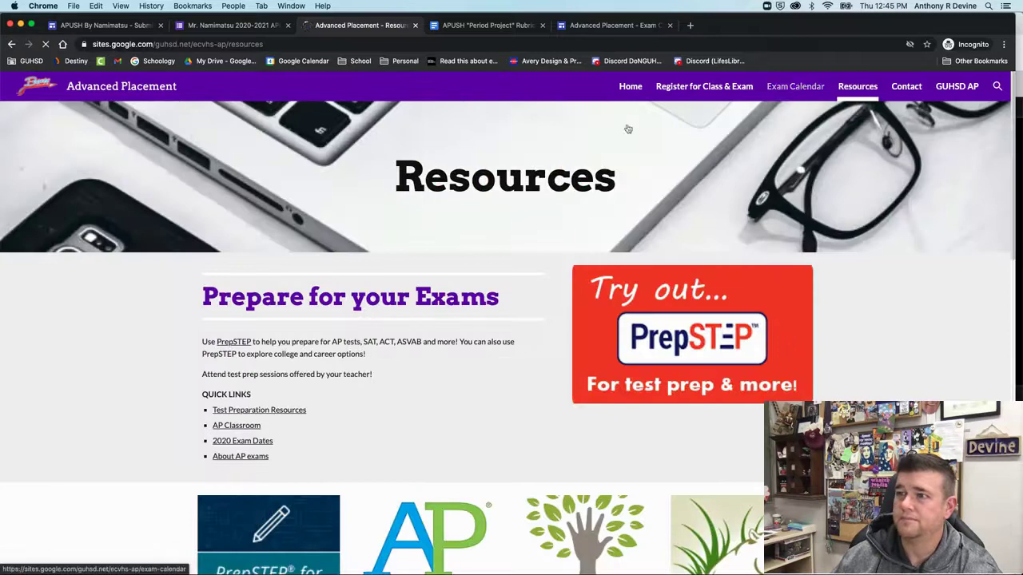
{"action": "scroll", "coordinate": [479, 394], "scroll_direction": "down", "scroll_amount": 10}
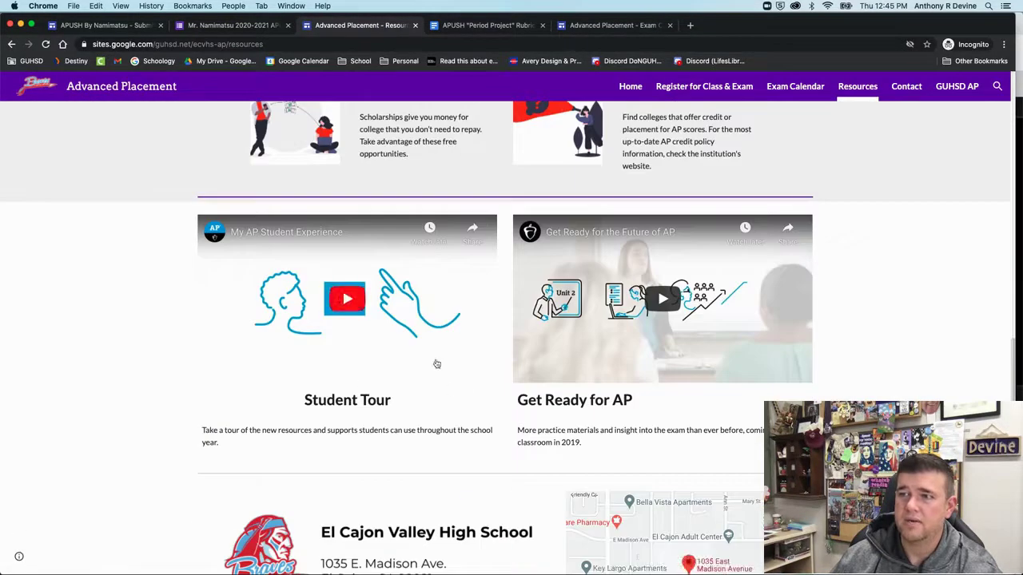
{"action": "left_click", "coordinate": [342, 43]}
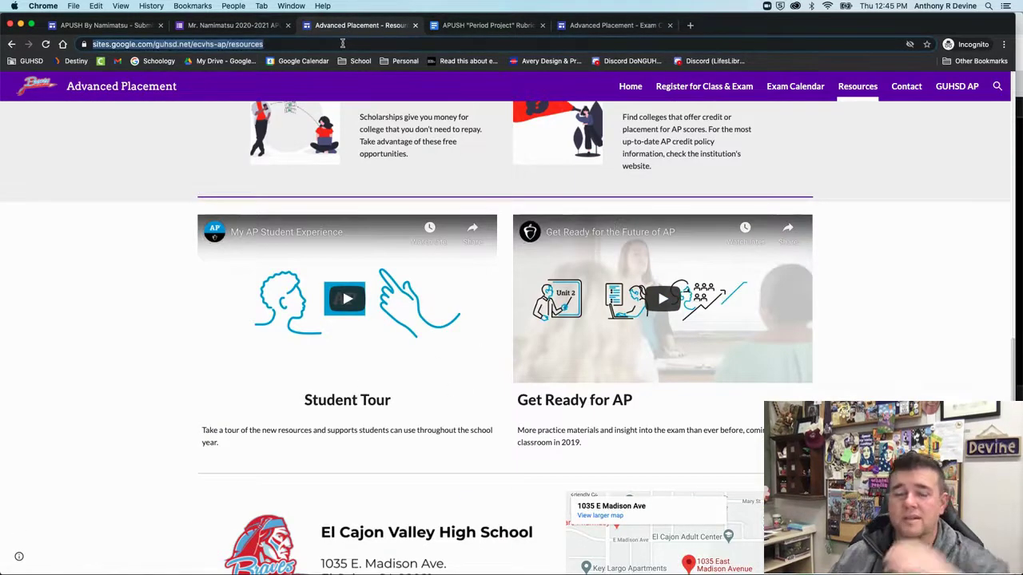
{"action": "left_click", "coordinate": [264, 25]}
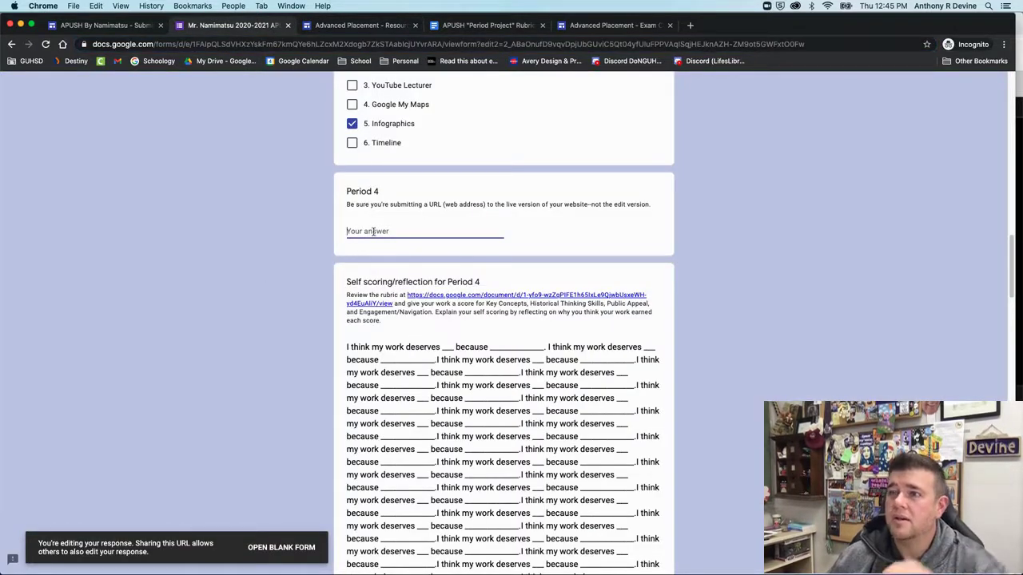
Paste the Resources URL as the Period 4 link and switch its type from Infographics to YouTube Lecturer
{"action": "key", "text": "super+v"}
{"action": "left_click", "coordinate": [267, 276]}
{"action": "scroll", "coordinate": [267, 277], "scroll_direction": "up", "scroll_amount": 4}
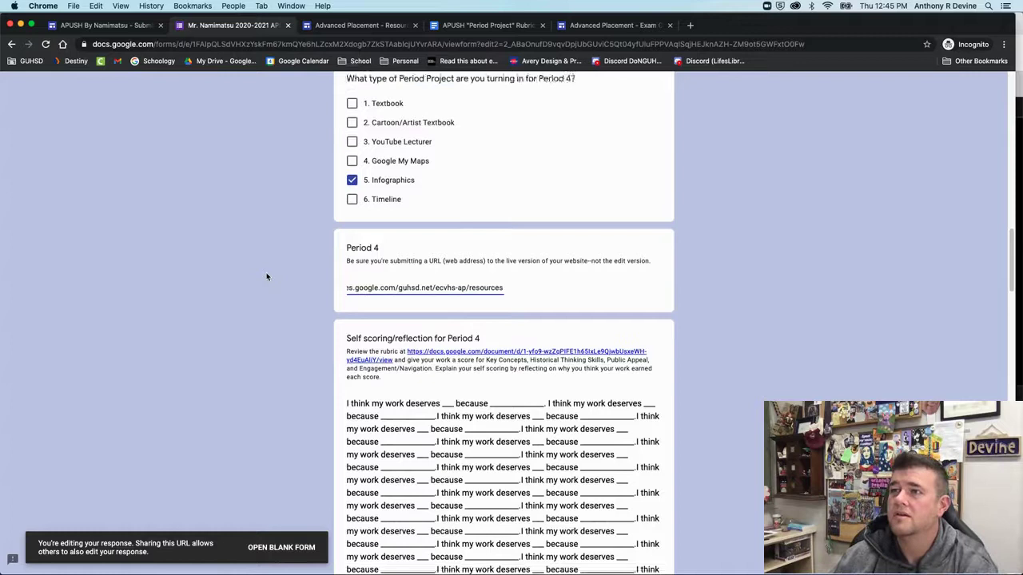
{"action": "left_click", "coordinate": [352, 235]}
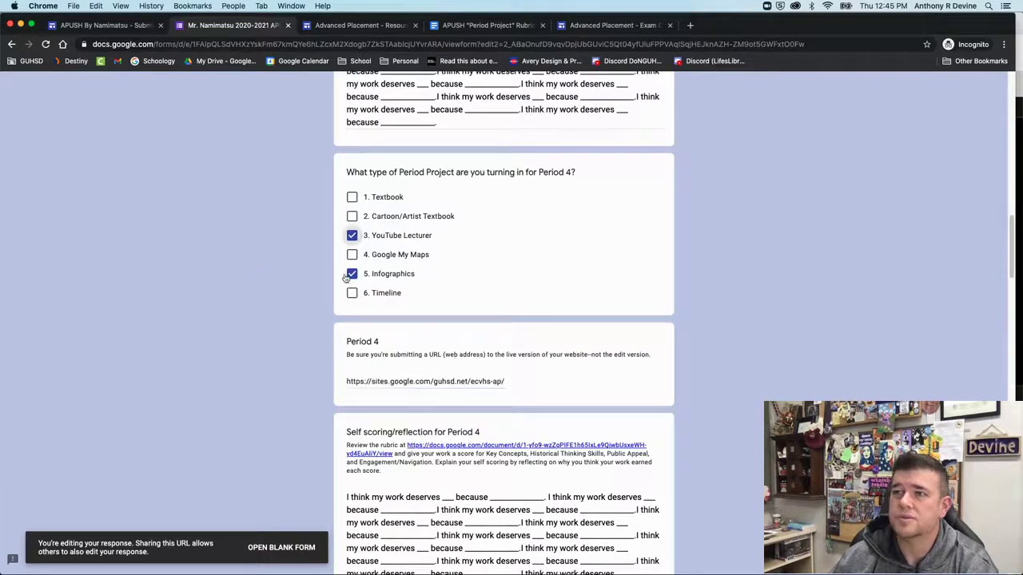
{"action": "left_click", "coordinate": [351, 273]}
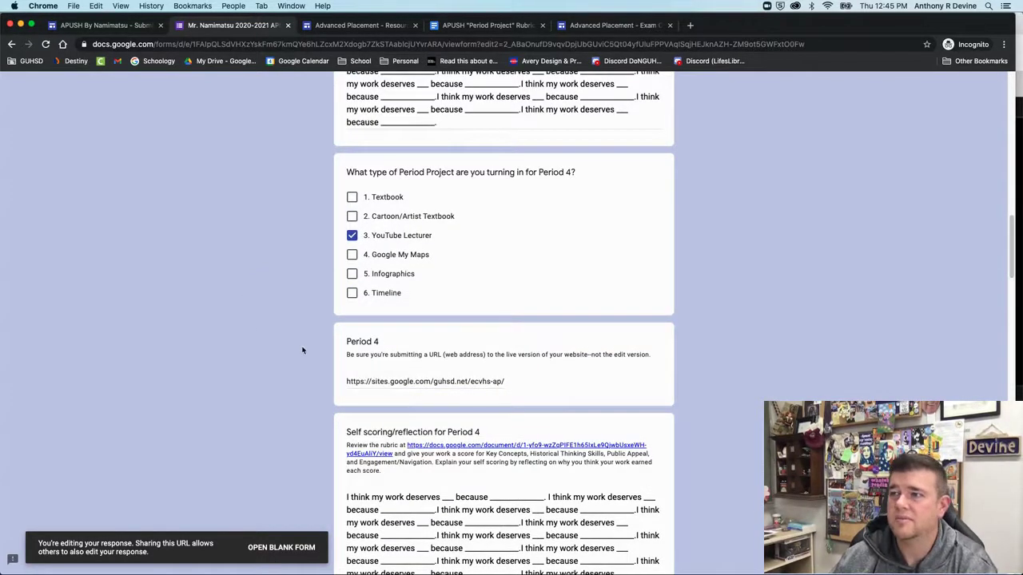
Submit the edited form response
{"action": "scroll", "coordinate": [302, 349], "scroll_direction": "down", "scroll_amount": 2}
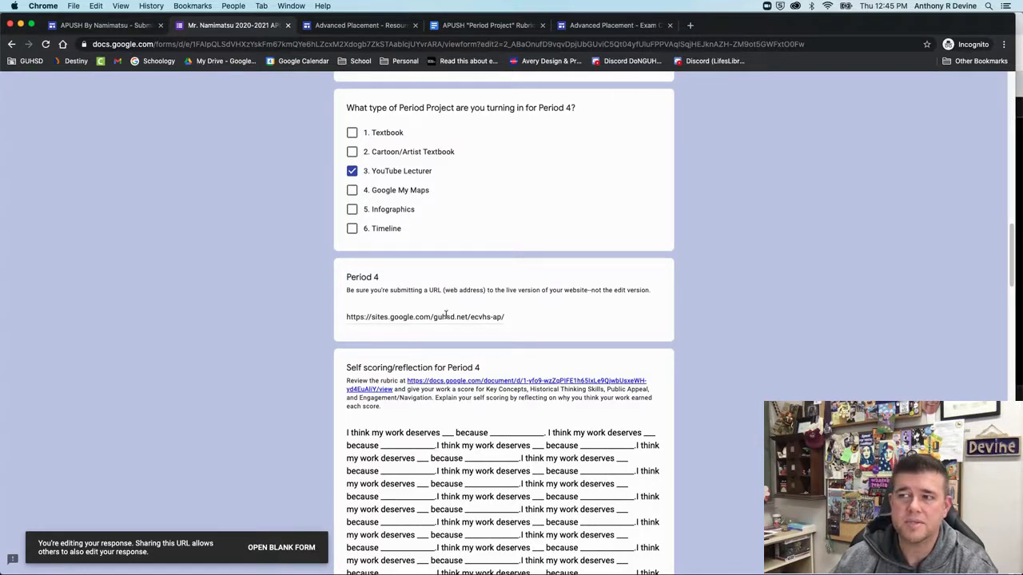
{"action": "scroll", "coordinate": [446, 314], "scroll_direction": "down", "scroll_amount": 5}
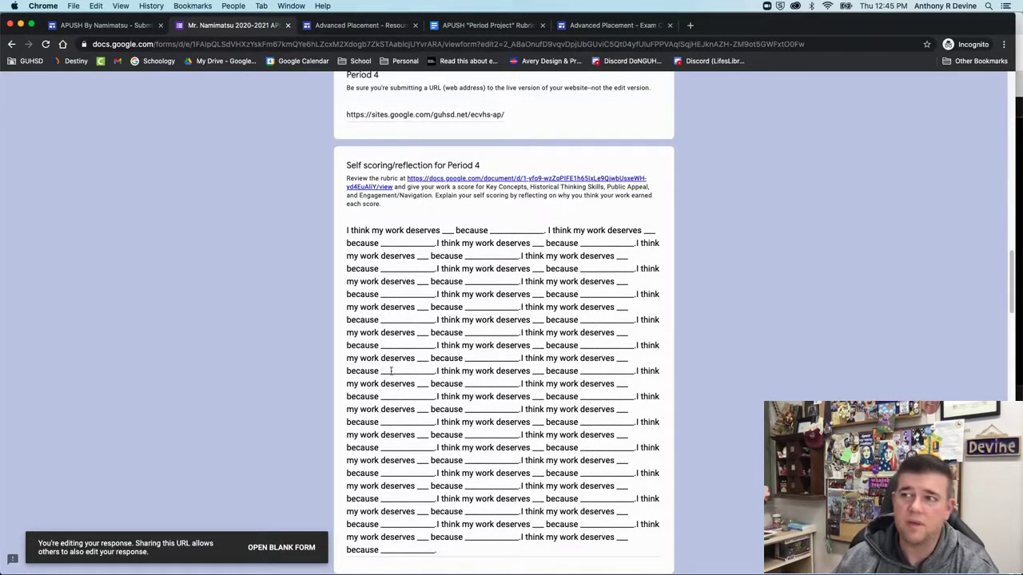
{"action": "scroll", "coordinate": [383, 363], "scroll_direction": "down", "scroll_amount": 3}
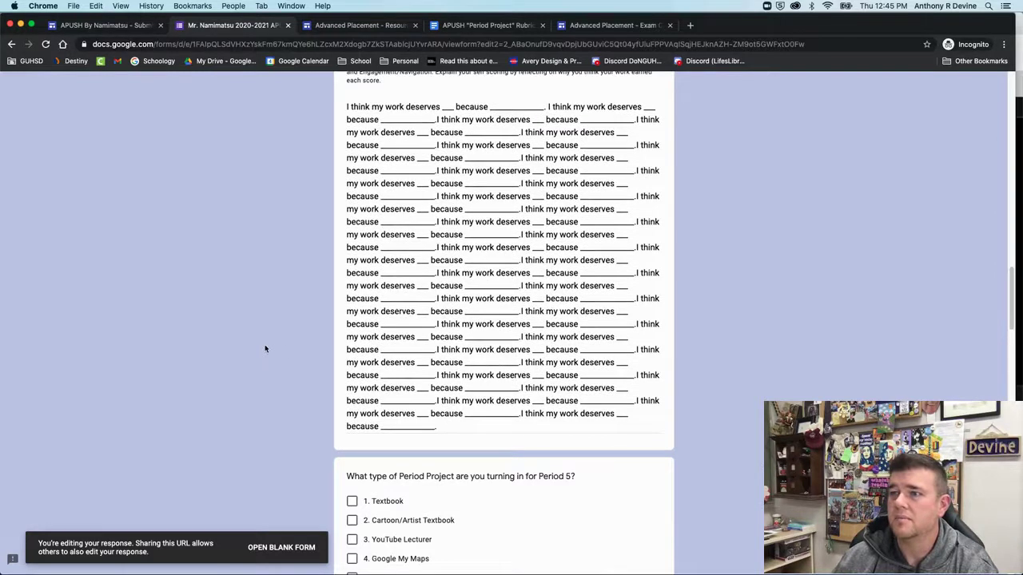
{"action": "scroll", "coordinate": [263, 347], "scroll_direction": "down", "scroll_amount": 1}
{"action": "scroll", "coordinate": [269, 381], "scroll_direction": "down", "scroll_amount": 3}
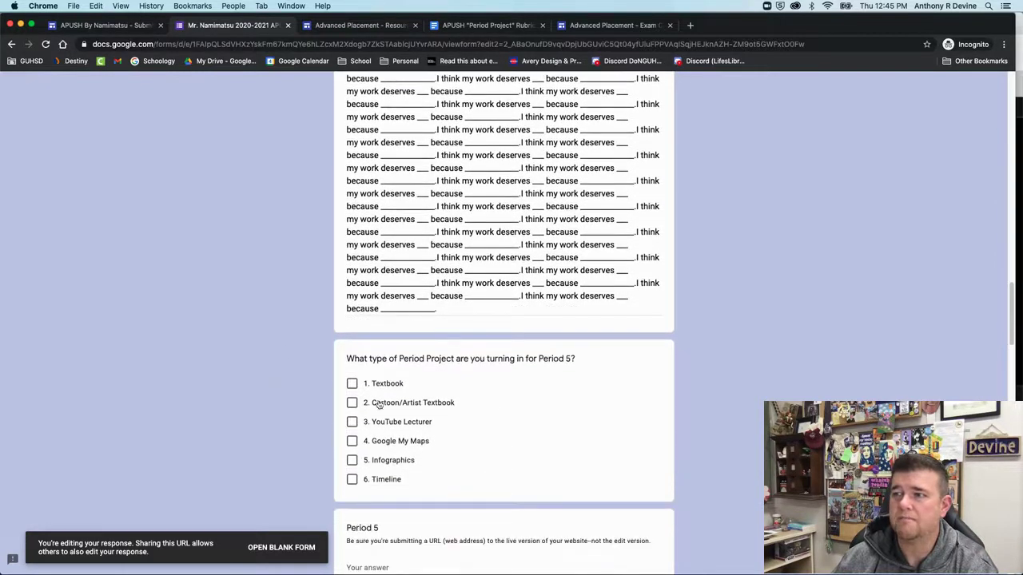
{"action": "scroll", "coordinate": [269, 415], "scroll_direction": "down", "scroll_amount": 14}
{"action": "scroll", "coordinate": [269, 415], "scroll_direction": "down", "scroll_amount": 20}
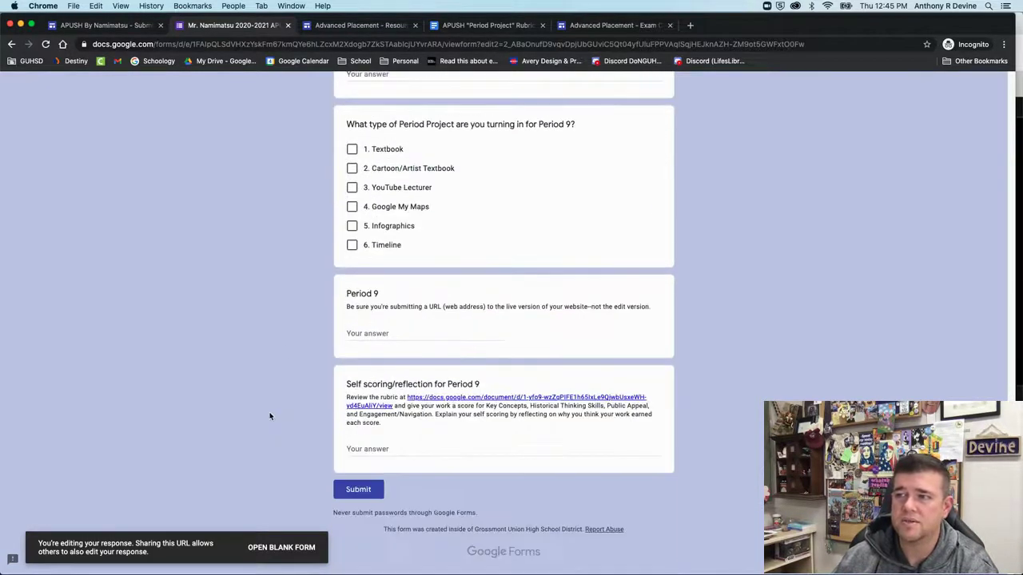
{"action": "left_click", "coordinate": [376, 493]}
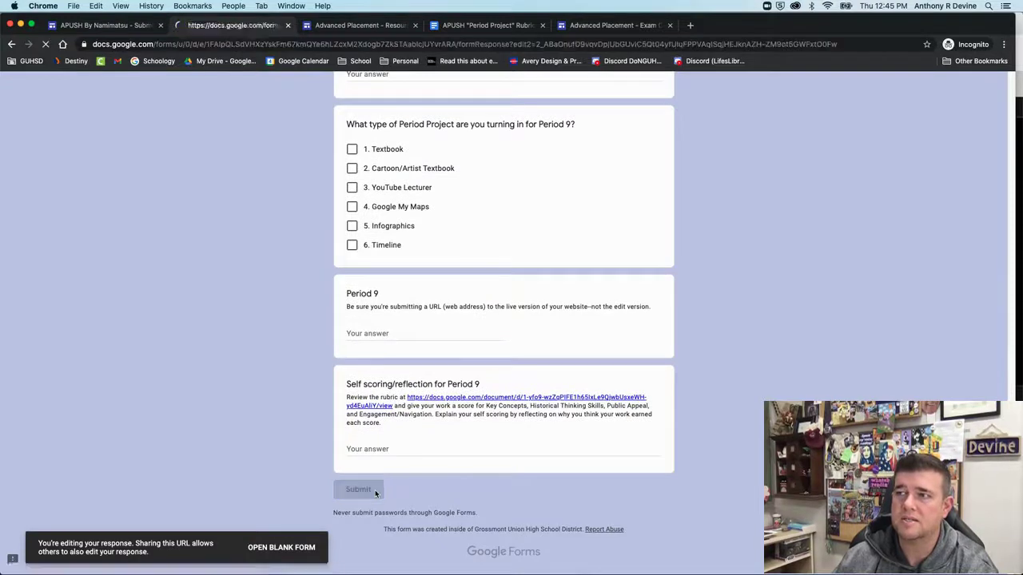
Close the form, Resources, rubric and Exam Calendar tabs, leaving the projects page
{"action": "left_click", "coordinate": [288, 24]}
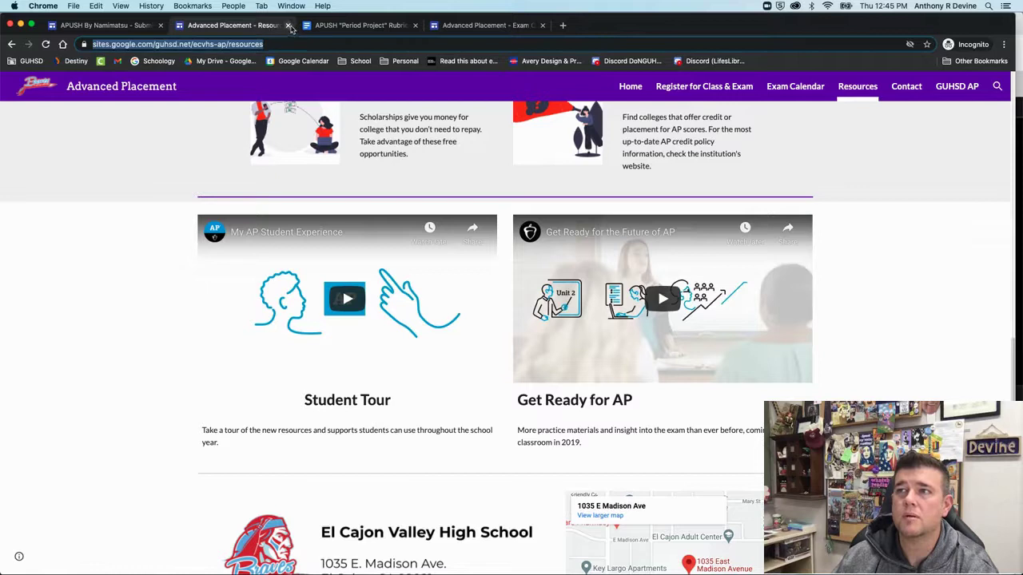
{"action": "left_click", "coordinate": [289, 25]}
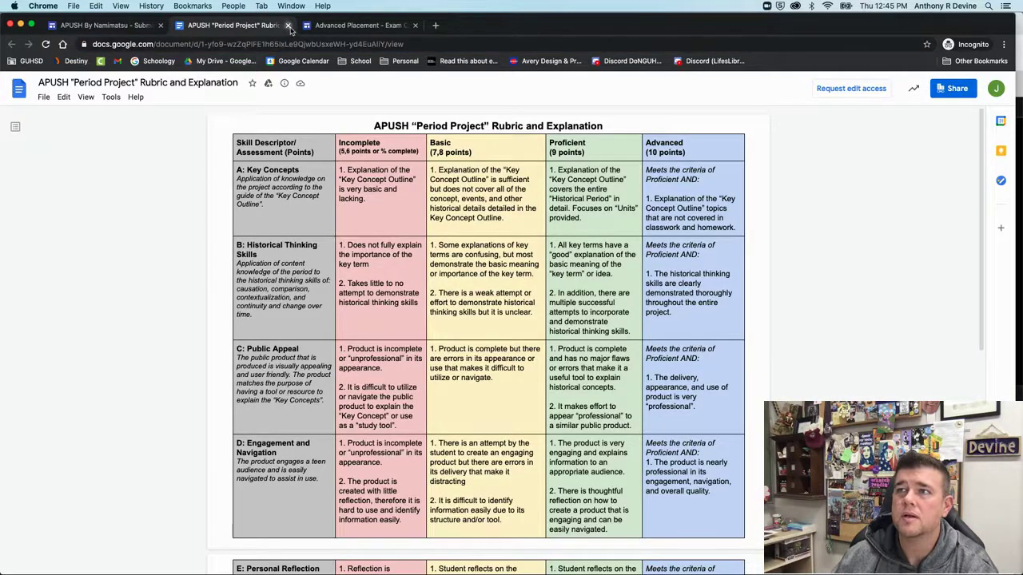
{"action": "left_click", "coordinate": [288, 24]}
{"action": "left_click", "coordinate": [288, 24]}
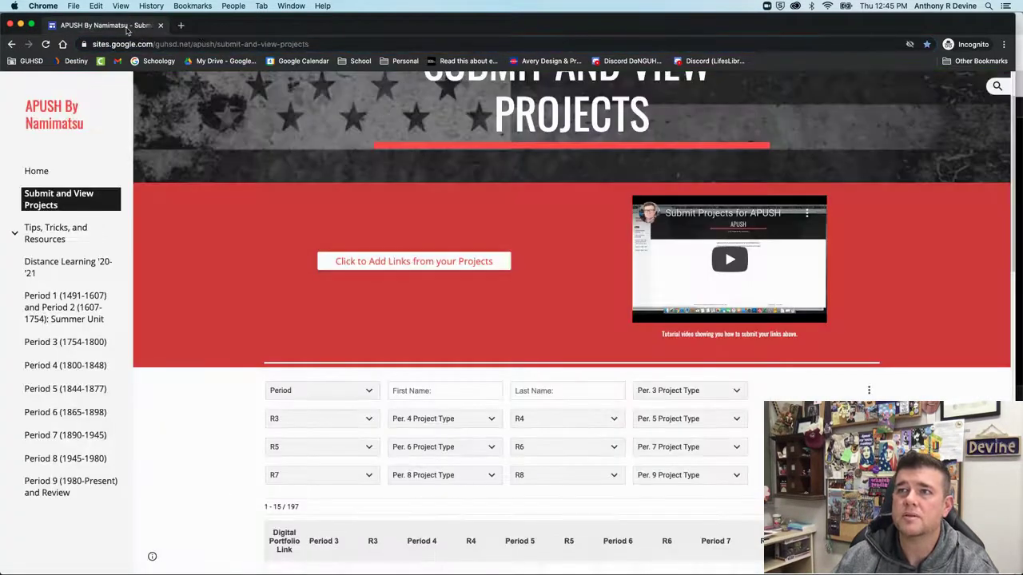
{"action": "scroll", "coordinate": [221, 292], "scroll_direction": "down", "scroll_amount": 3}
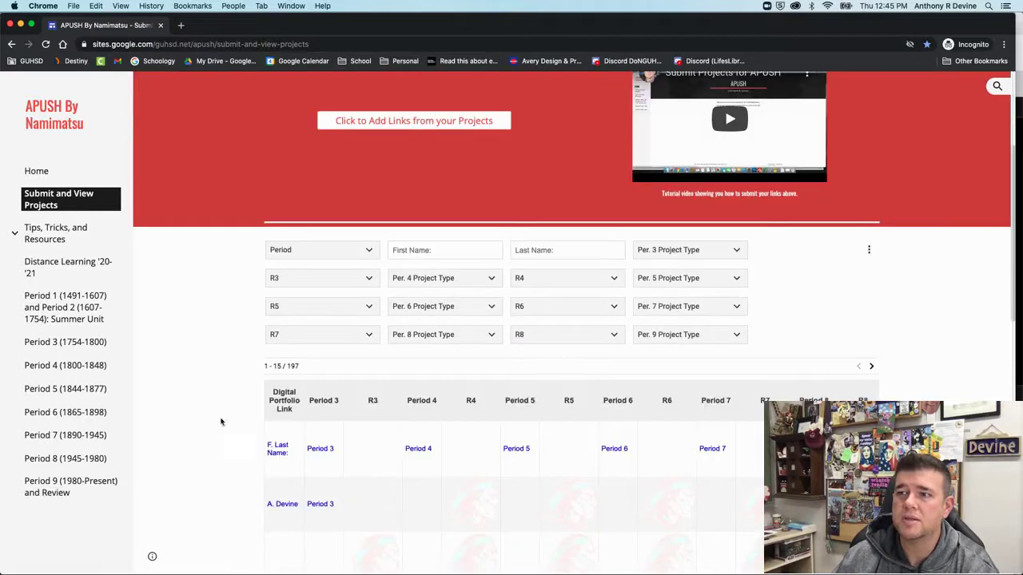
Reload the projects page and confirm the row shows both Period 3 and Period 4 links
{"action": "left_click", "coordinate": [45, 44]}
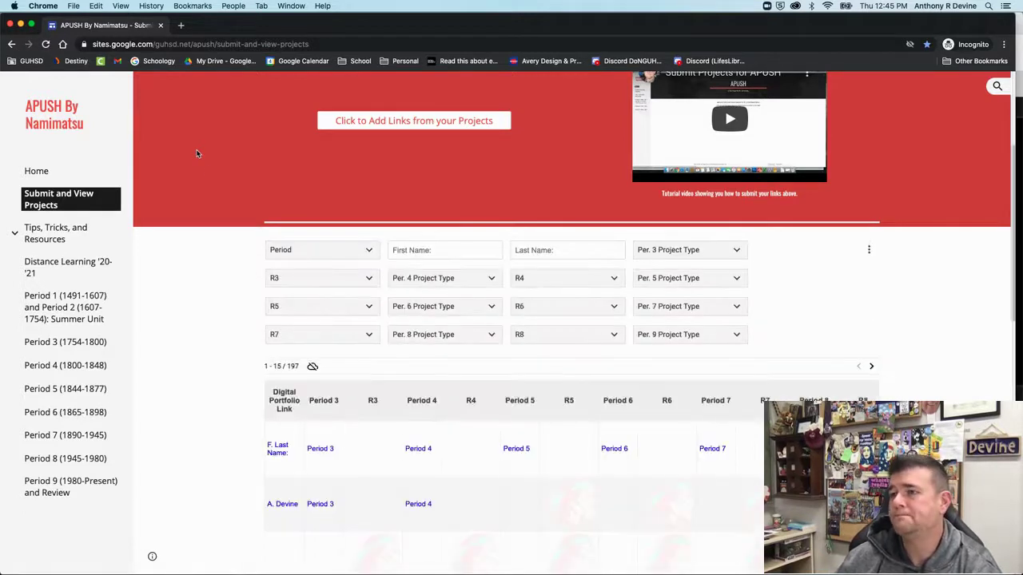
{"action": "scroll", "coordinate": [201, 388], "scroll_direction": "down", "scroll_amount": 3}
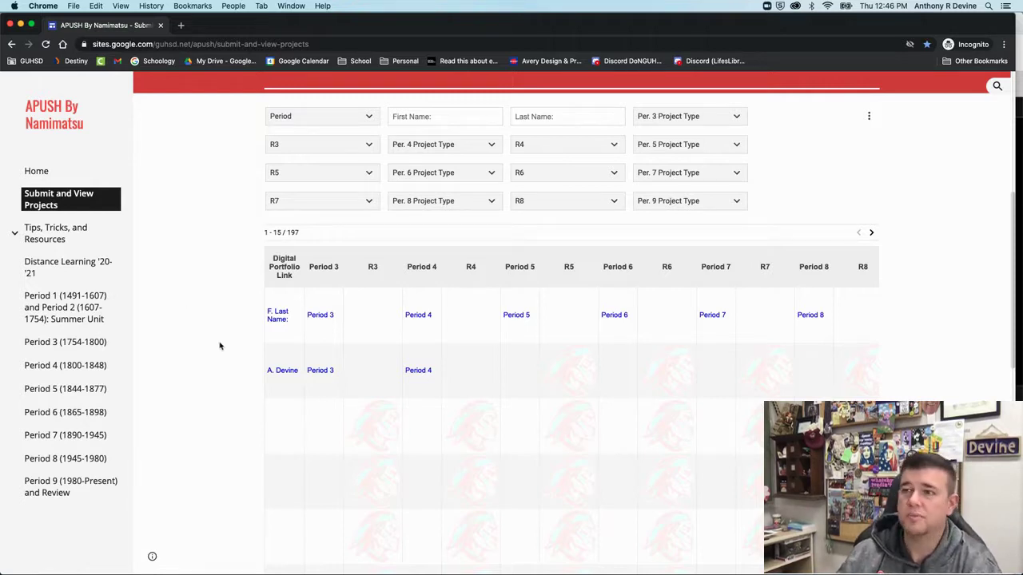
{"action": "scroll", "coordinate": [204, 389], "scroll_direction": "down", "scroll_amount": 5}
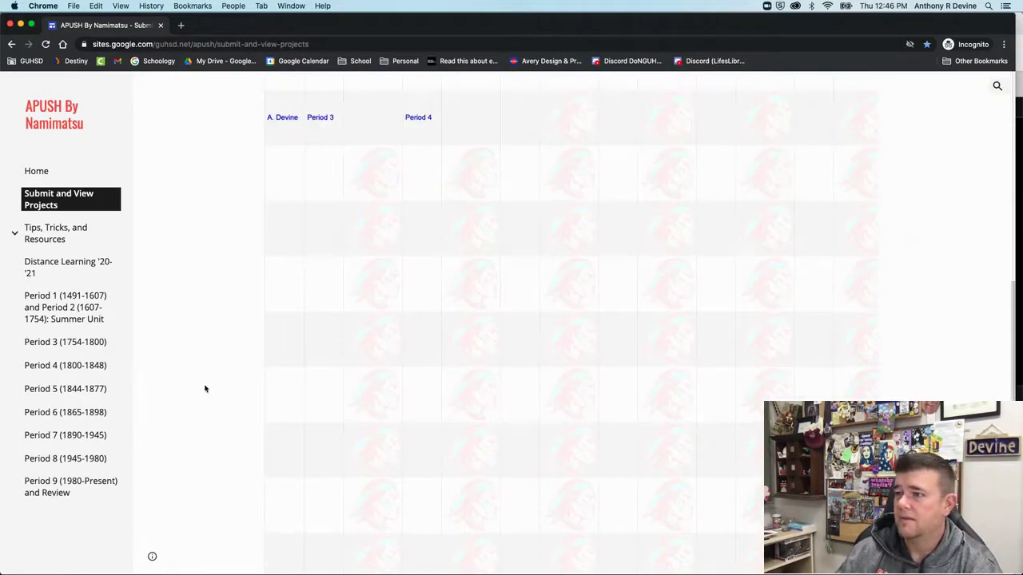
{"action": "scroll", "coordinate": [204, 390], "scroll_direction": "up", "scroll_amount": 10}
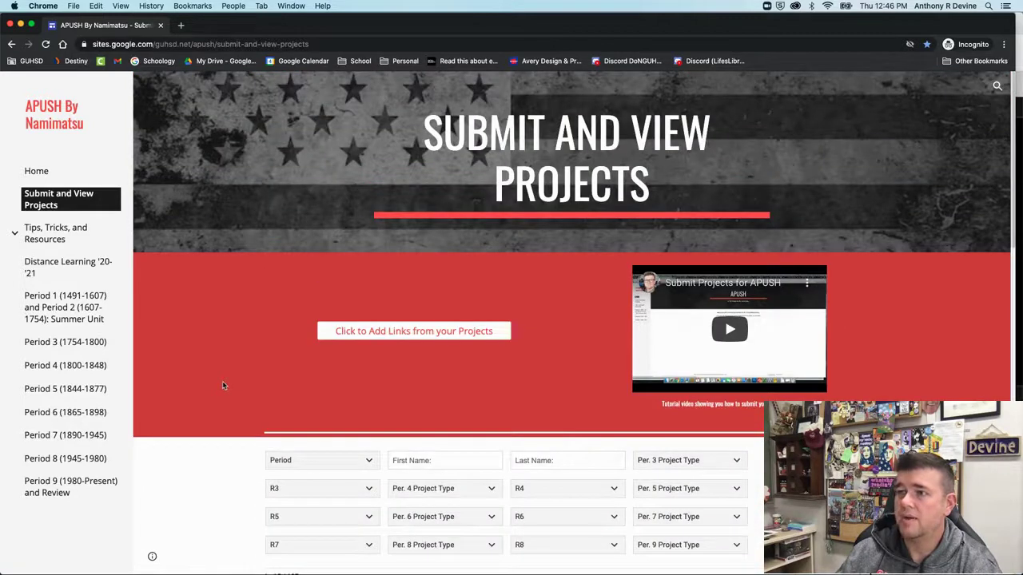